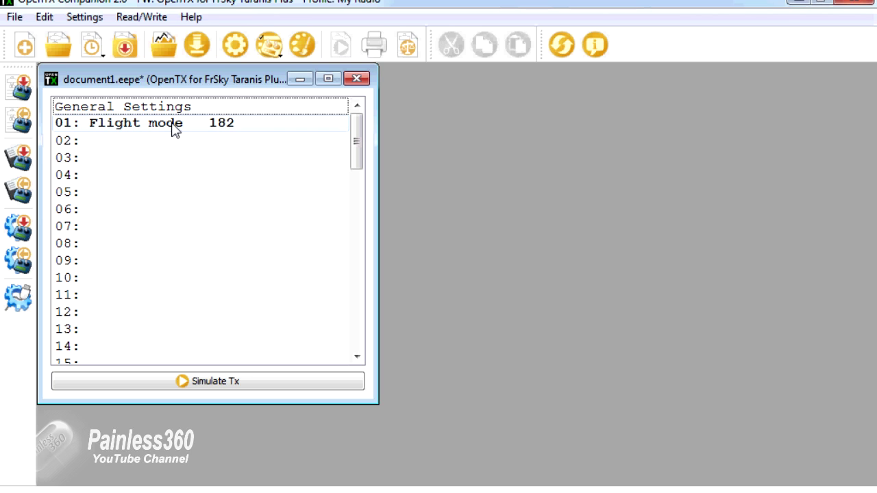
Open model 01, Flight mode, for editing and show its flight mode settings.
click(175, 125)
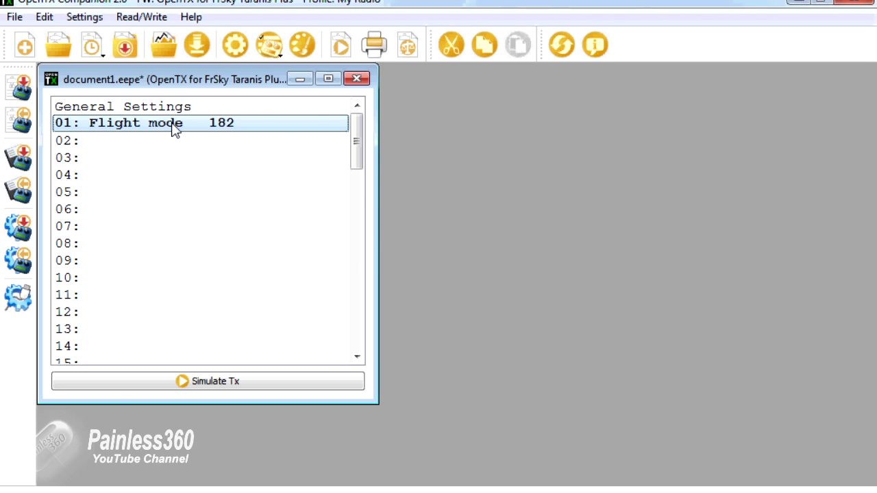
double_click(175, 124)
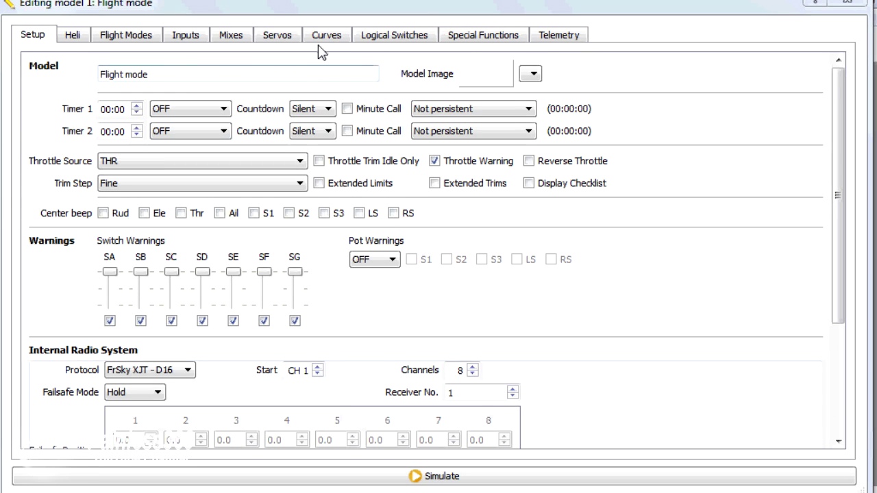
click(139, 39)
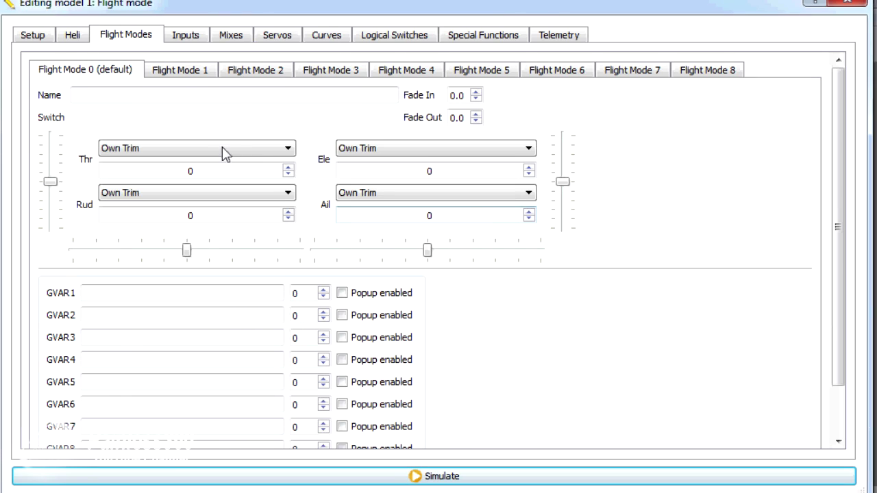
Compare the trim and switch settings of default Flight Mode 0 with those of Flight Modes 1 to 4.
click(182, 74)
click(262, 72)
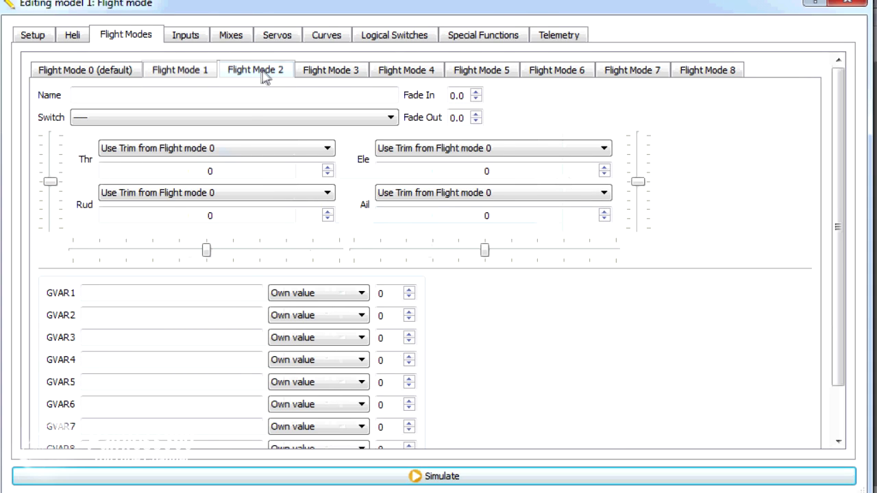
click(312, 75)
click(401, 75)
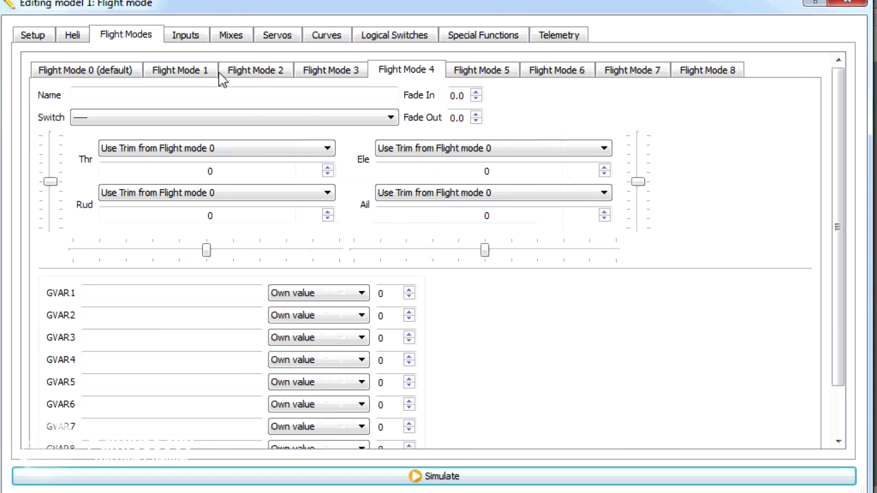
click(122, 76)
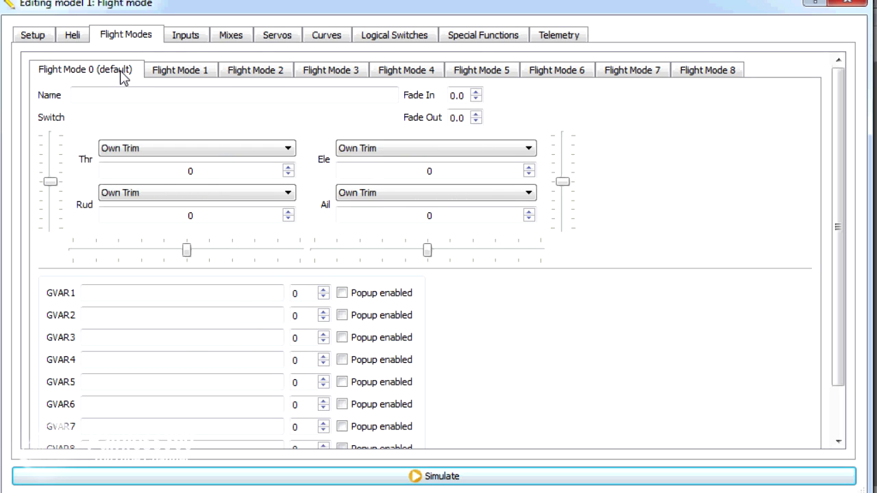
click(186, 73)
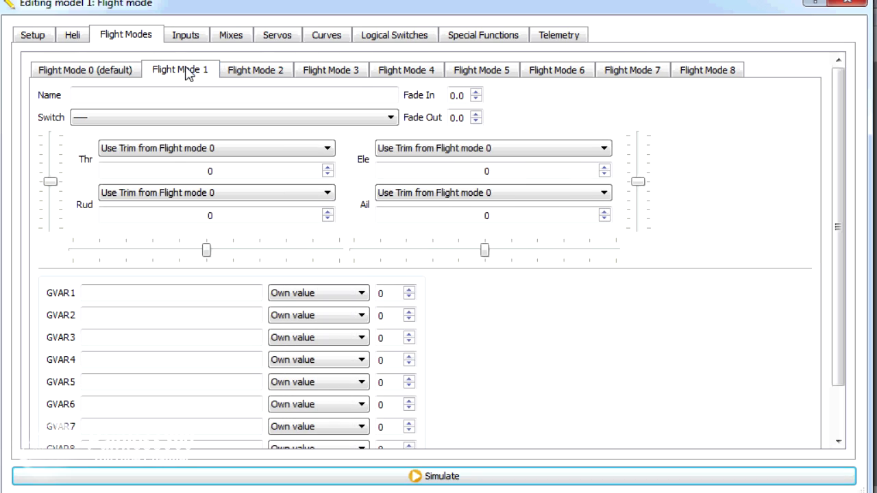
click(271, 74)
click(323, 74)
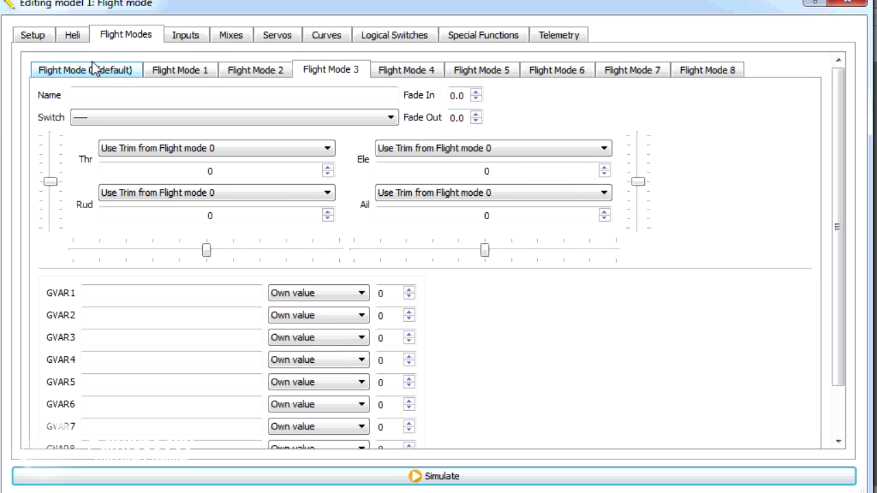
click(89, 75)
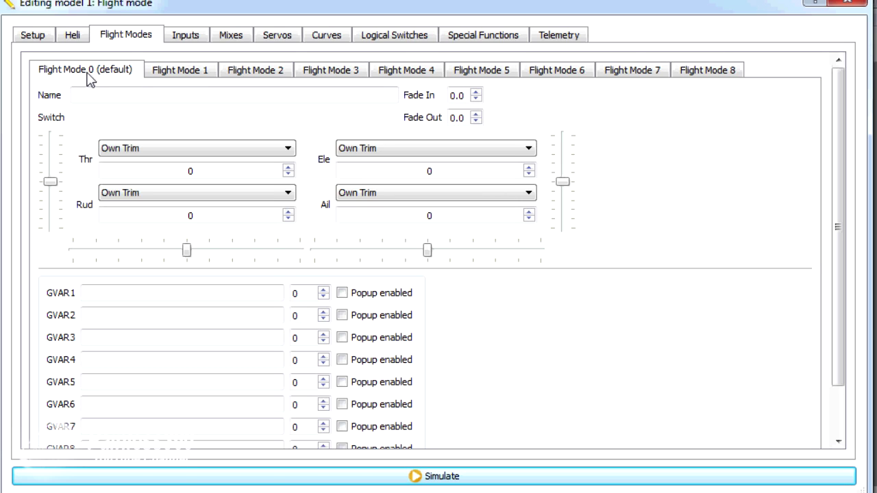
click(198, 75)
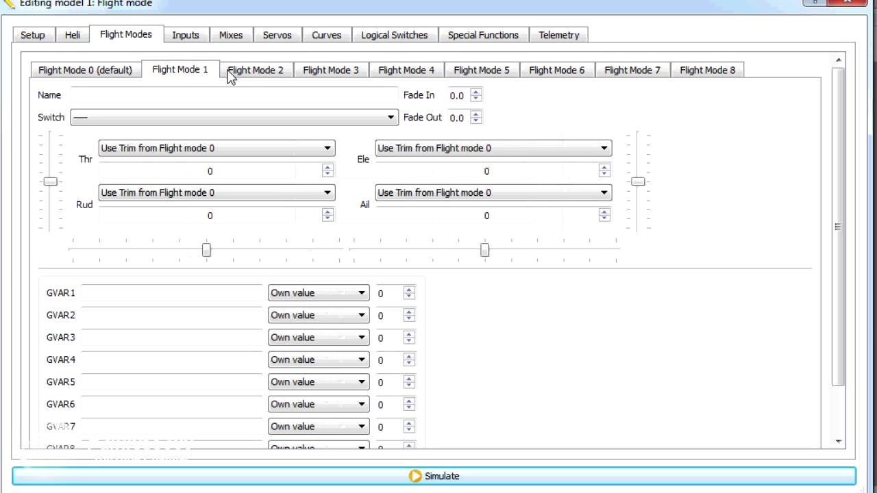
click(231, 76)
Name the default Flight Mode 0 "Auto Level".
click(108, 72)
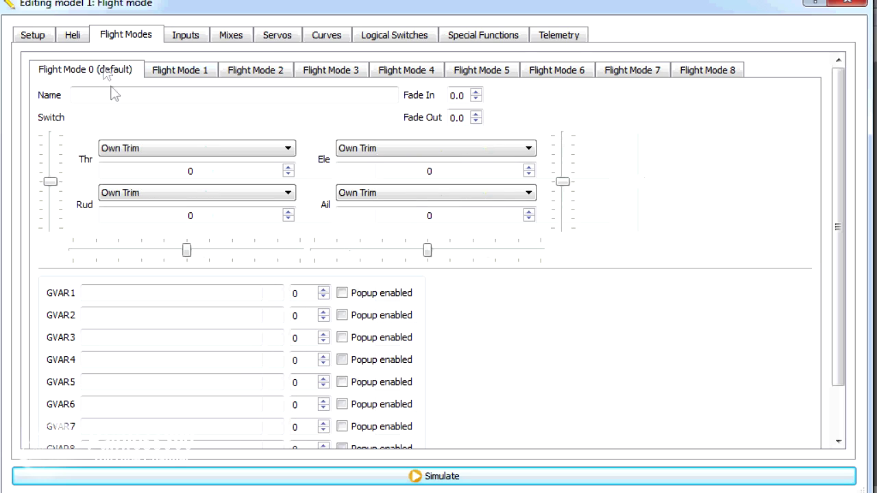
click(113, 95)
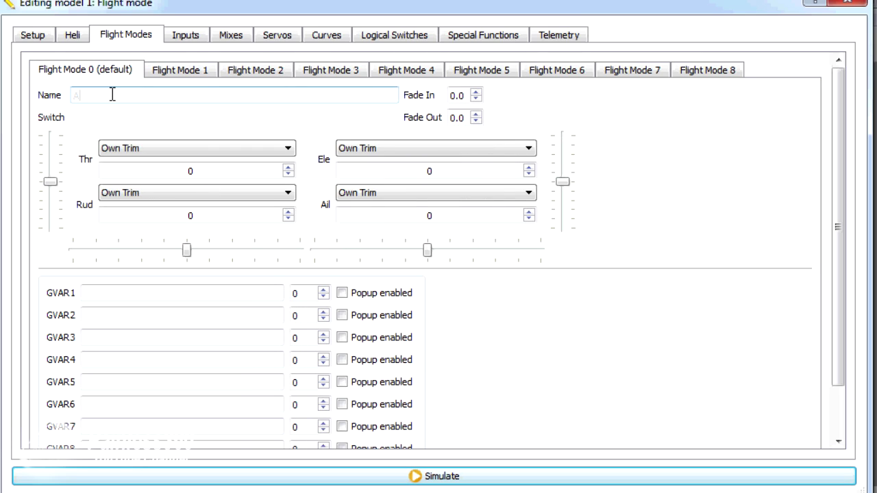
text(Auto)
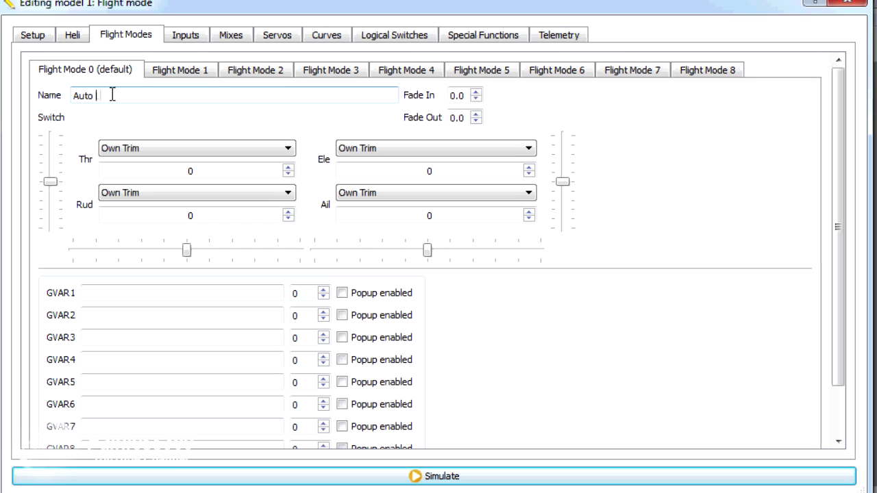
text( Level)
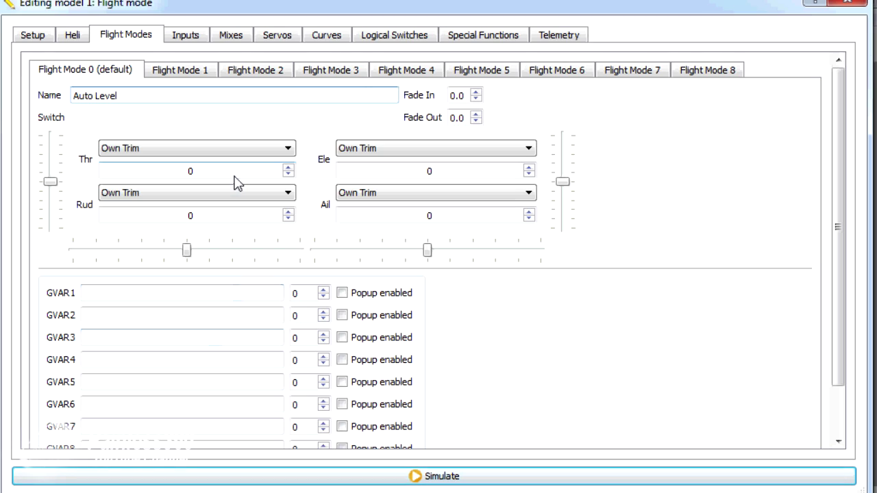
key(Return)
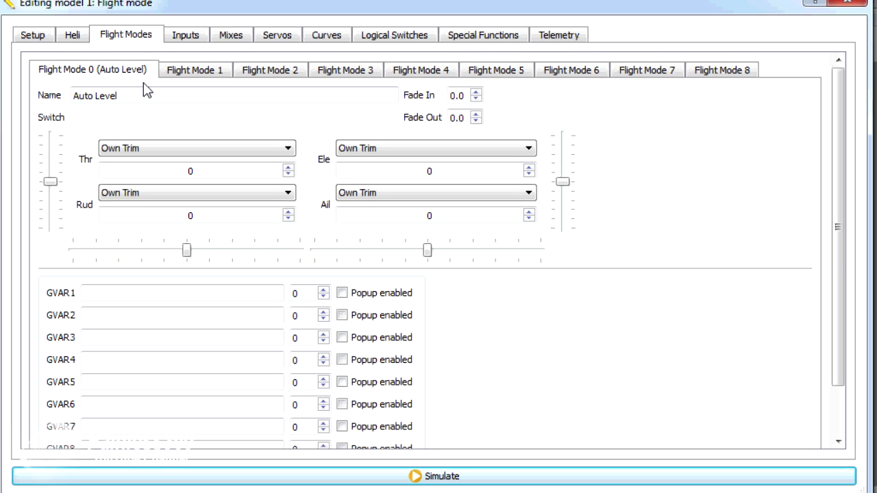
Name Flight Mode 1 "GPS Hold".
click(209, 70)
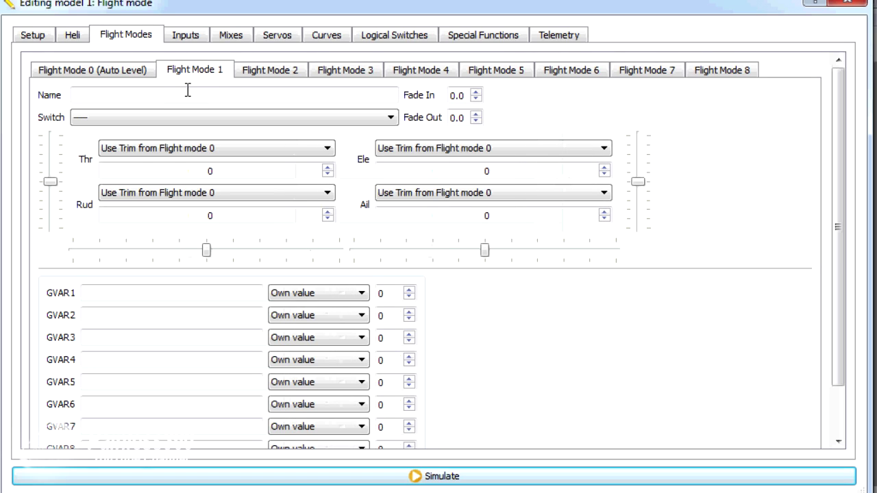
click(184, 93)
text(G)
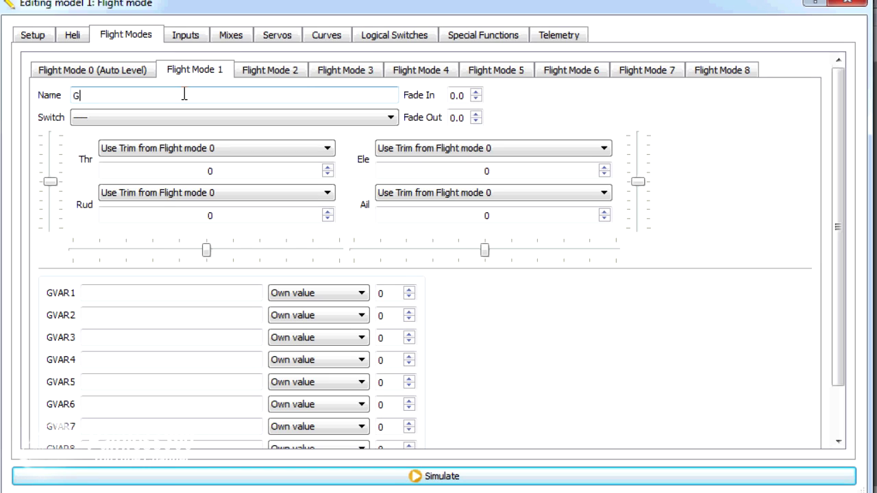
text(PS Hold)
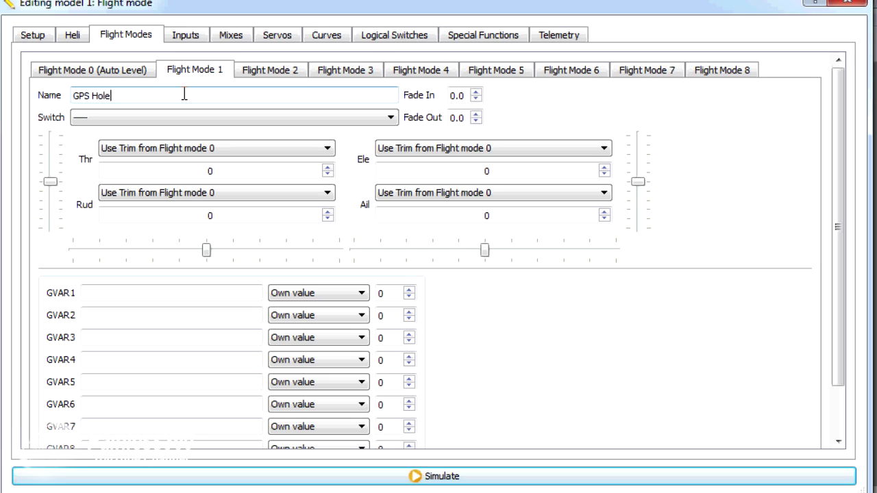
Assign switch SE- to the GPS Hold flight mode and set its throttle trim to Own Trim.
click(209, 128)
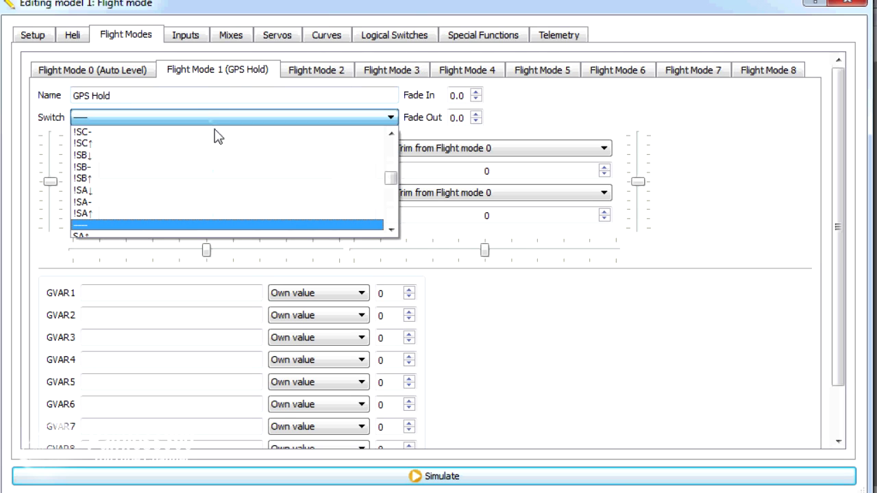
drag(395, 176, 391, 189)
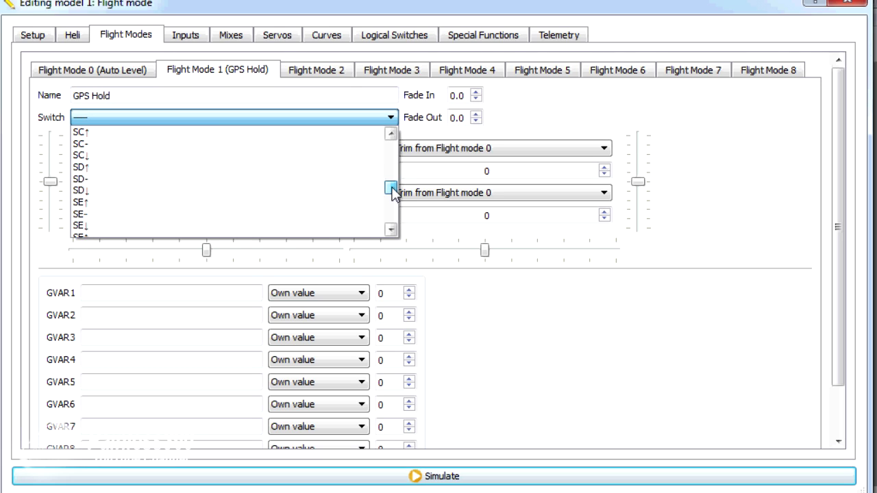
click(197, 216)
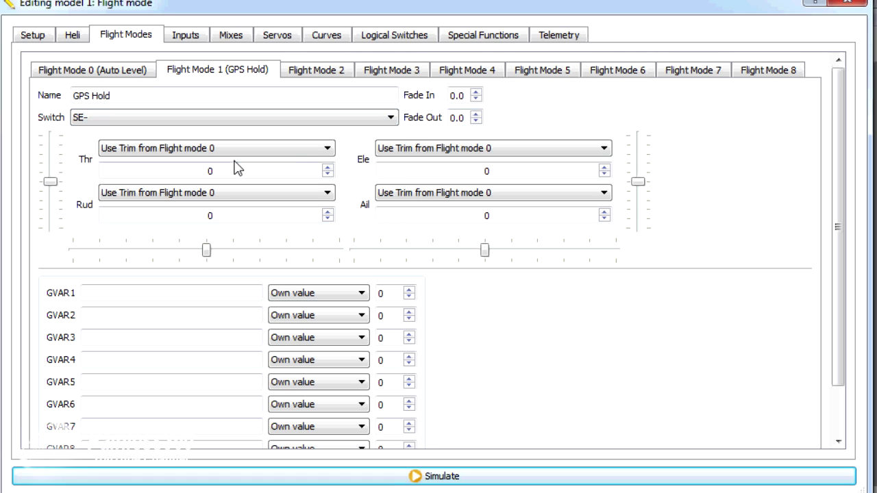
click(328, 149)
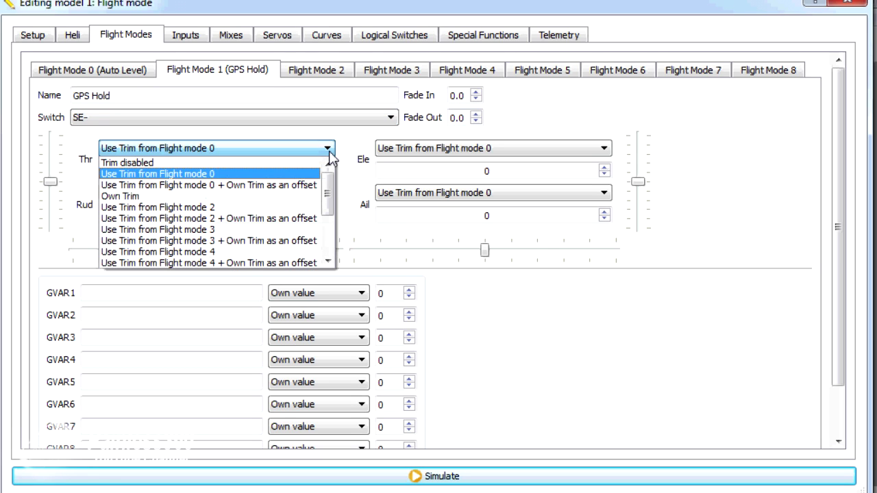
click(227, 197)
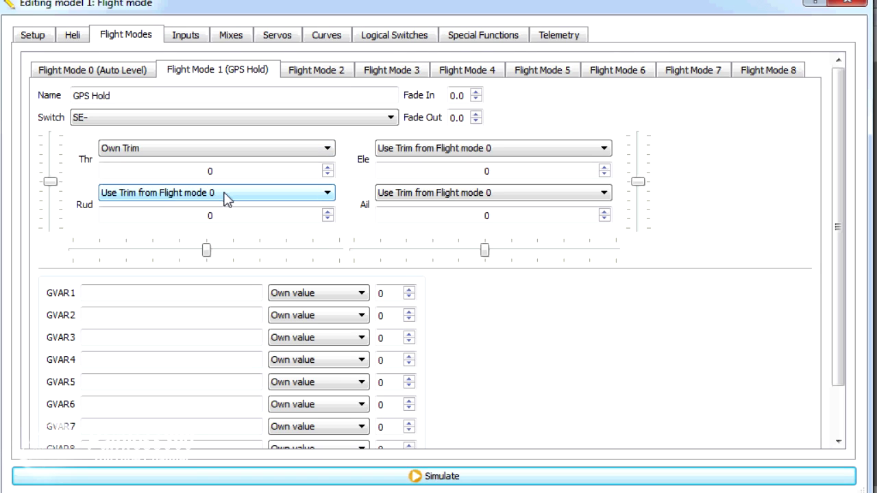
Assign switch SE↓ as the activating switch of Flight Mode 2.
click(325, 73)
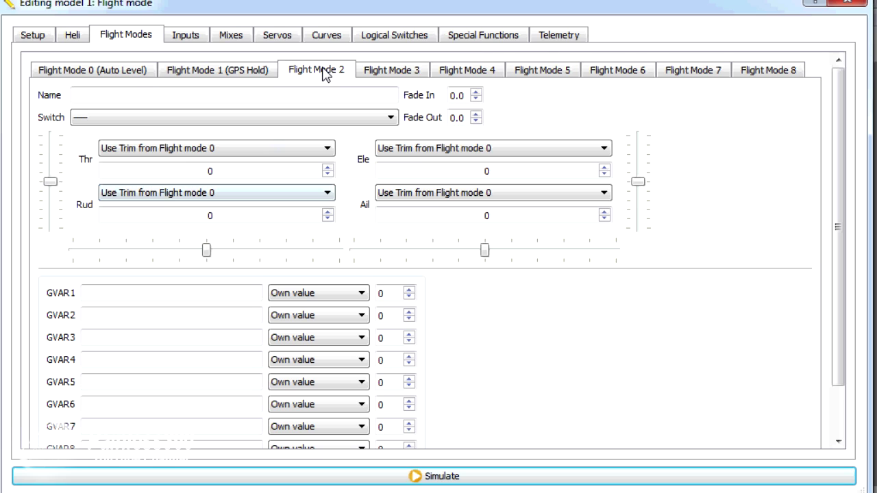
click(390, 119)
click(392, 229)
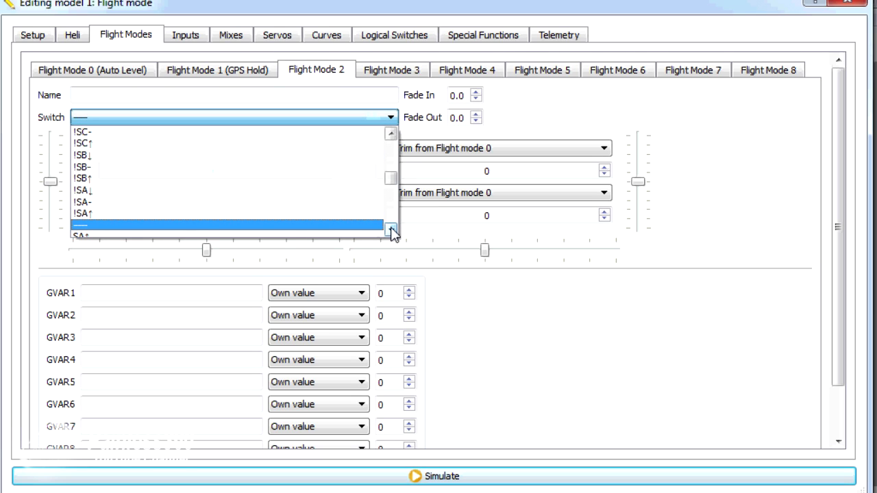
mouse_move(391, 229)
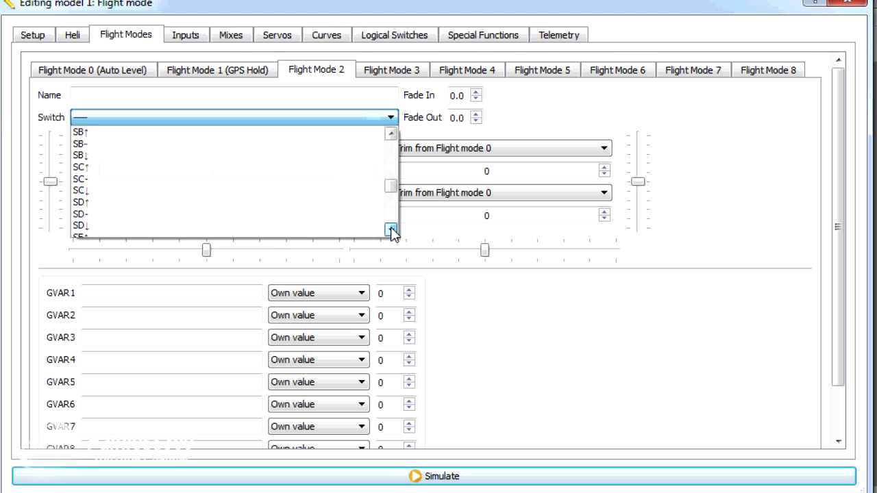
click(211, 214)
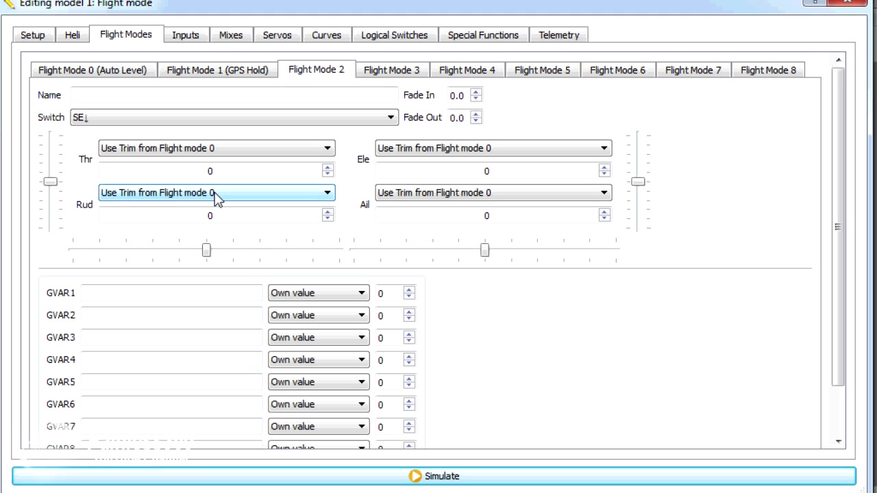
Name Flight Mode 2 "GPS RTH".
click(182, 99)
text(GOPS)
key(BackSpace)
key(BackSpace)
key(BackSpace)
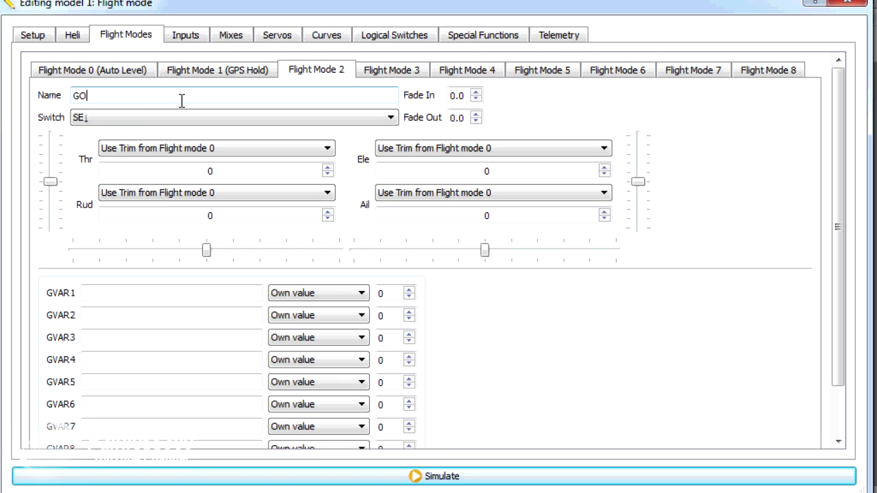
text(PS )
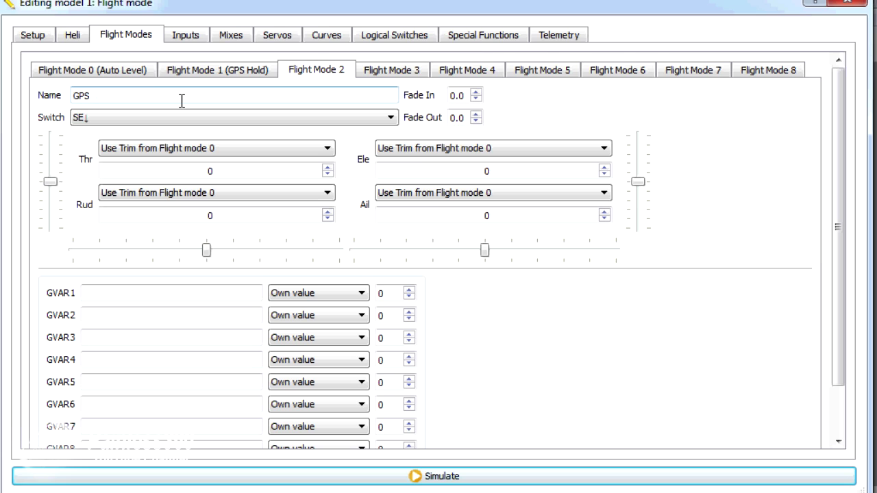
text(RTH)
Review the three named flight modes and test them in the radio simulator by moving switch SE down and back up.
click(130, 72)
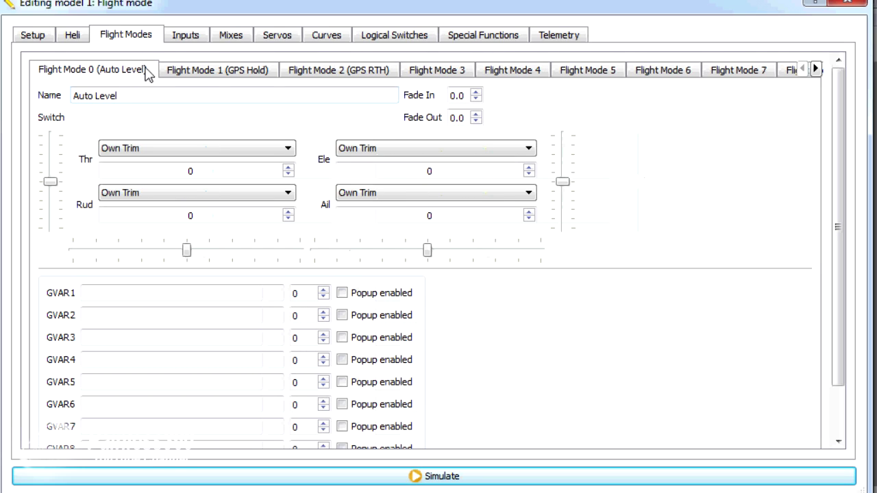
click(210, 72)
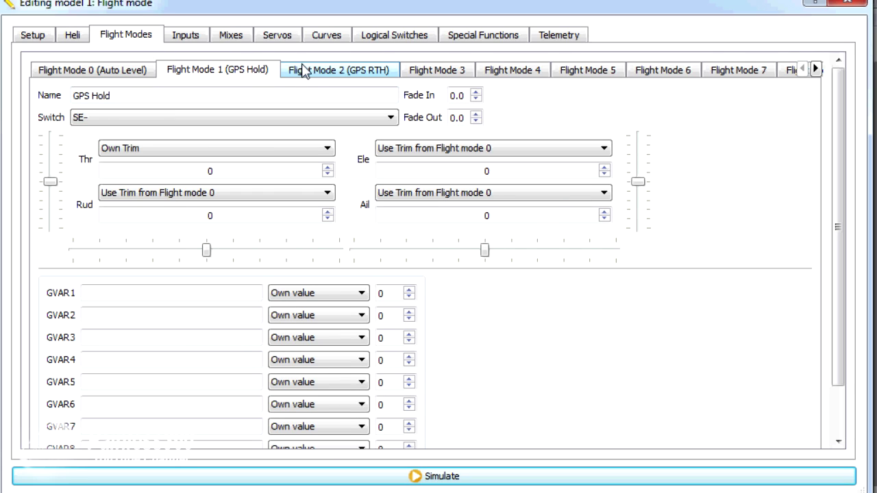
click(327, 73)
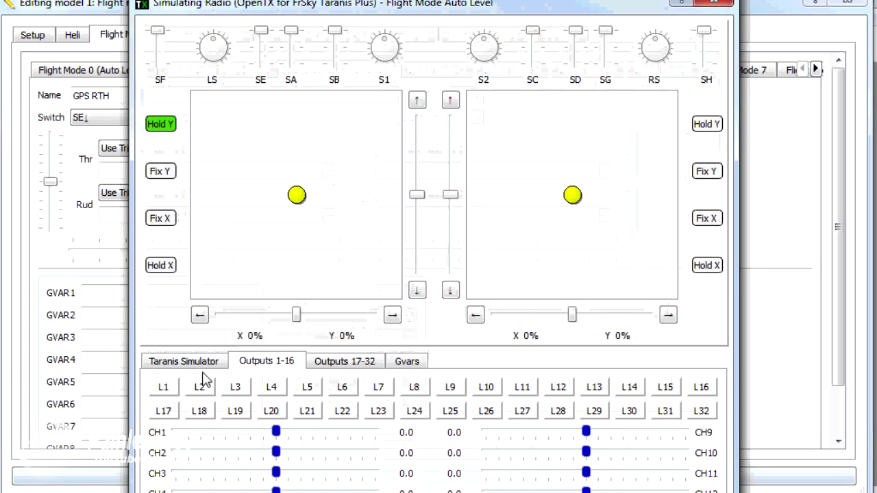
click(205, 365)
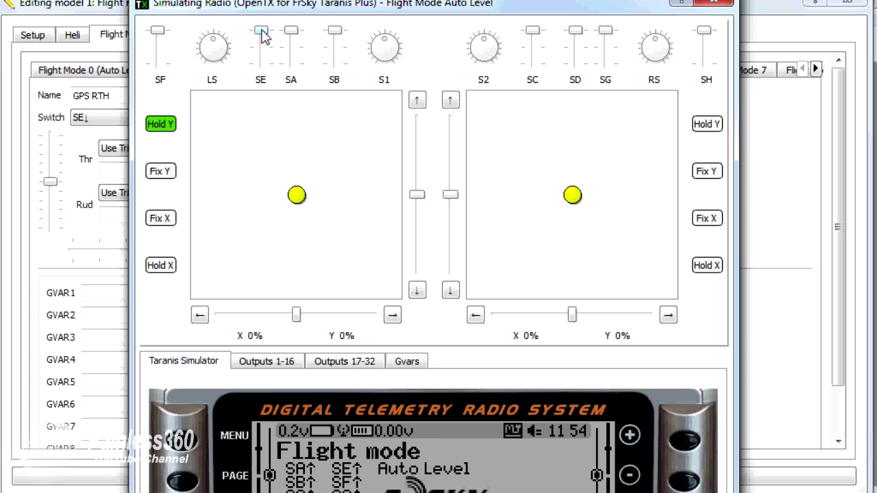
drag(261, 31, 263, 52)
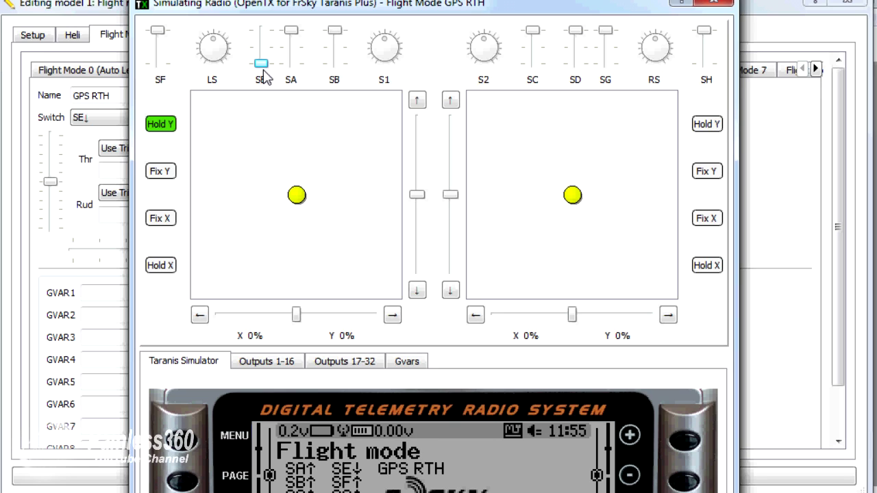
drag(263, 69, 261, 37)
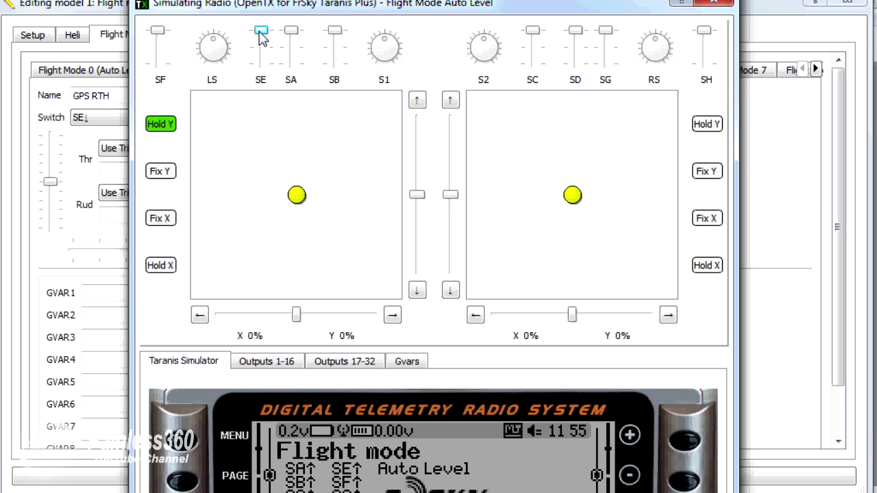
Test the GPS Hold and GPS RTH modes by moving simulated switch SE to middle and down, and close the simulator.
drag(261, 32, 264, 50)
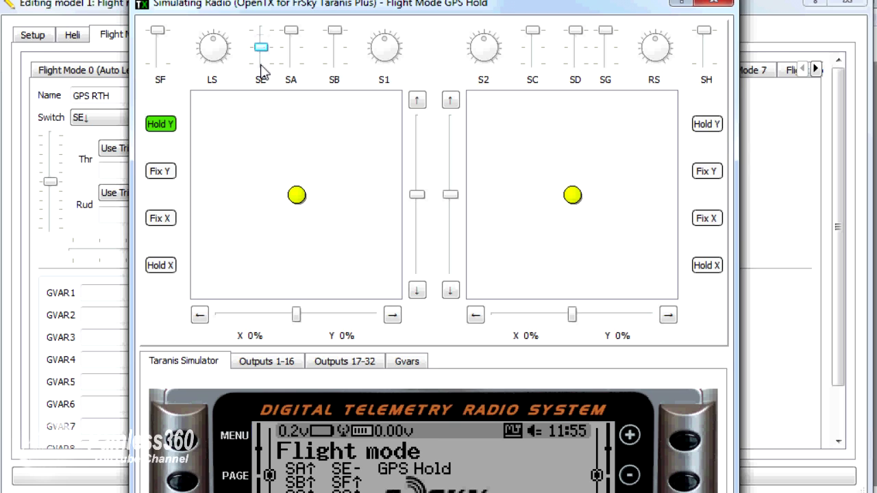
click(262, 69)
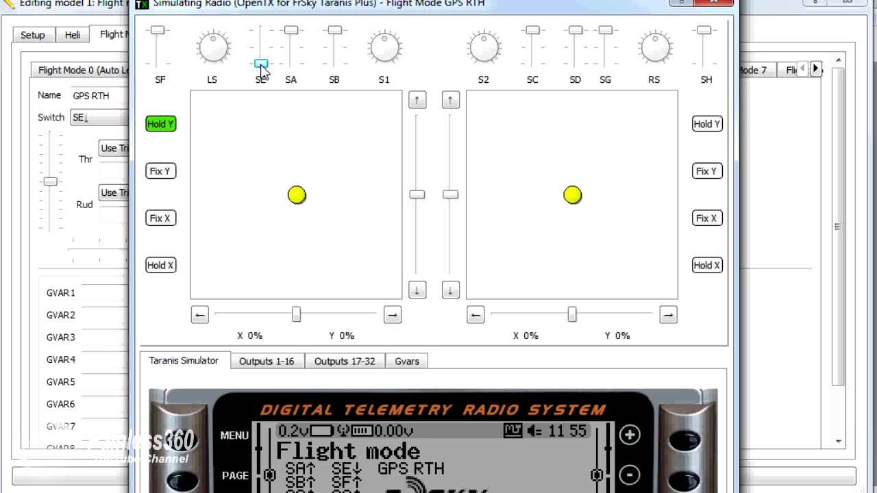
click(721, 5)
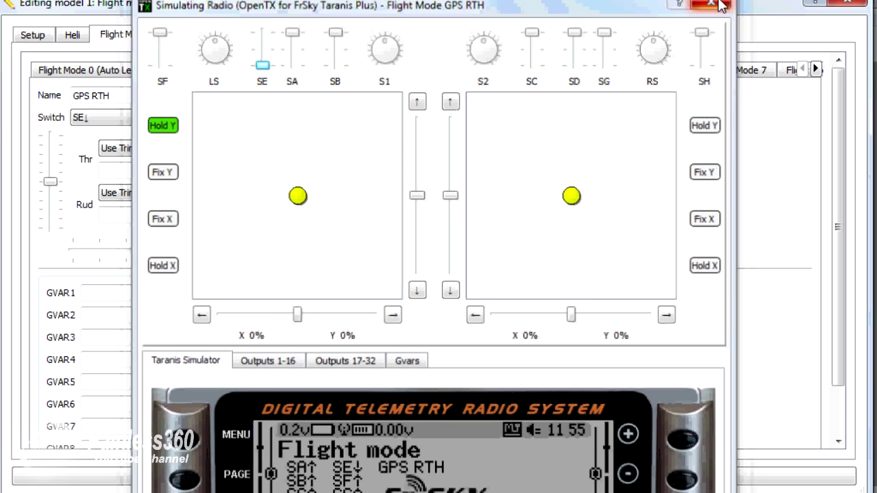
Examine Auto Level's throttle trim options and compare the trim settings of Flight Modes 1 to 4.
click(107, 77)
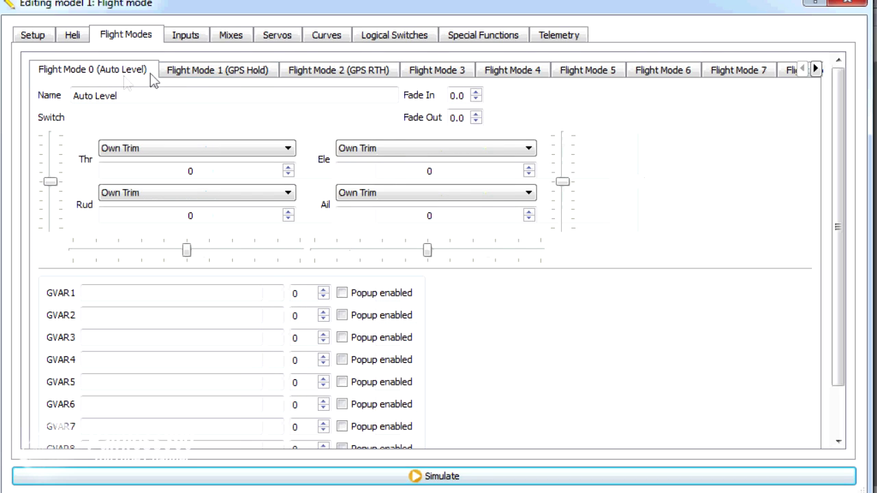
click(289, 151)
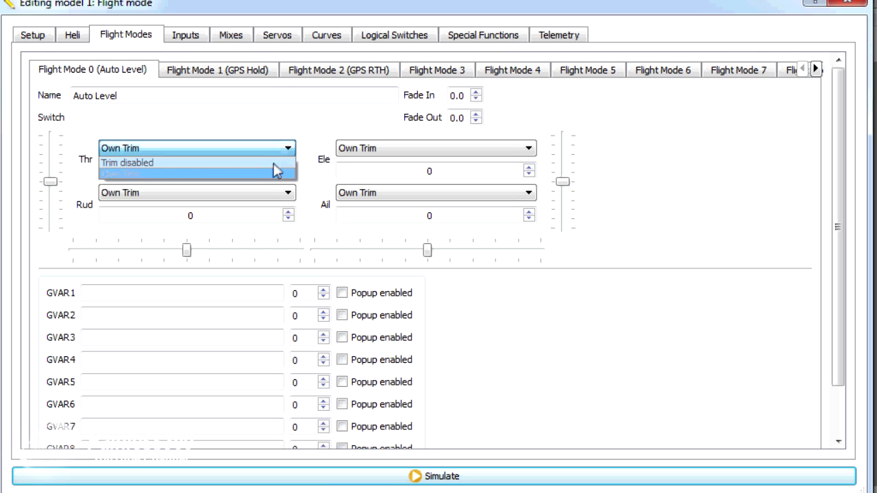
click(317, 126)
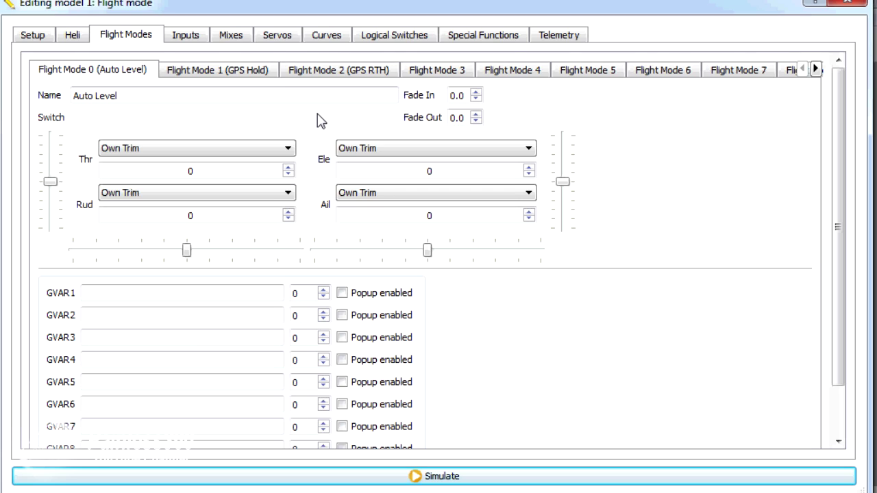
click(231, 74)
click(318, 71)
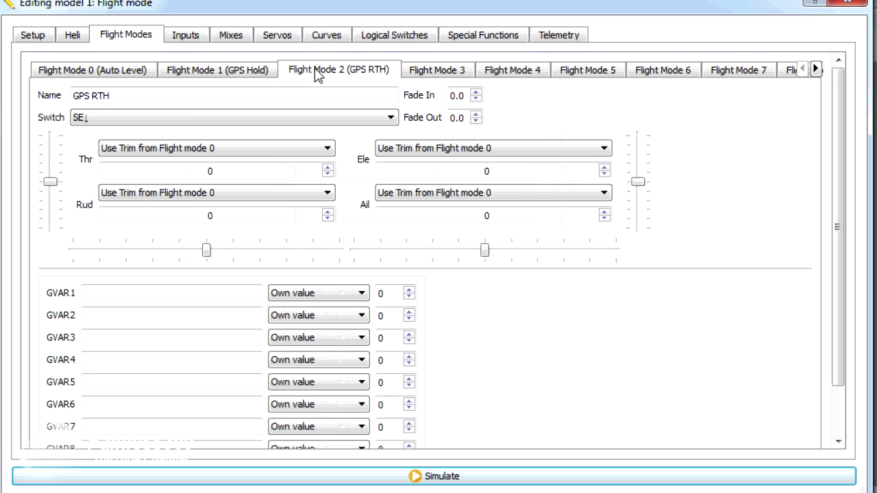
click(446, 70)
click(513, 70)
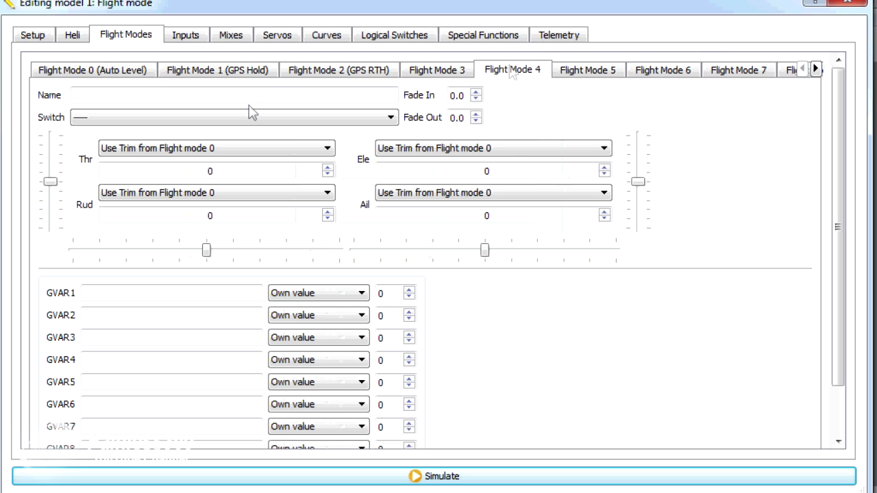
Set the throttle trim of the GPS Hold flight mode to Use Trim from Flight mode 0.
click(263, 72)
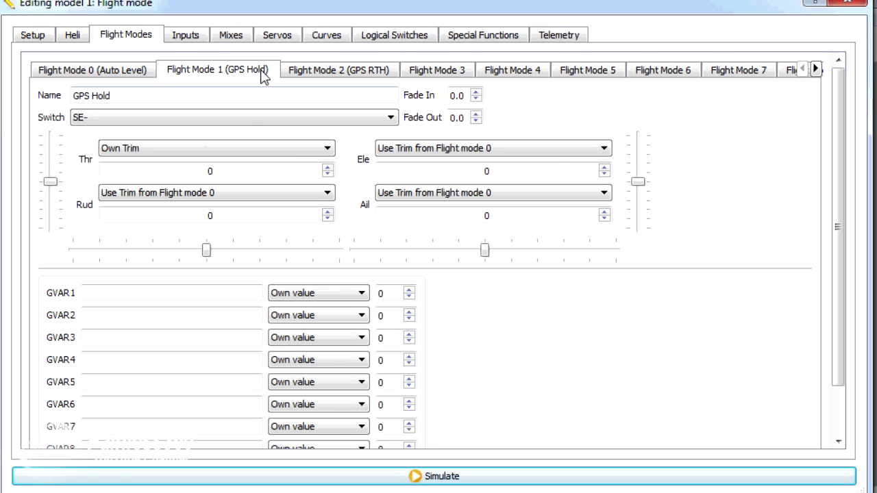
click(329, 149)
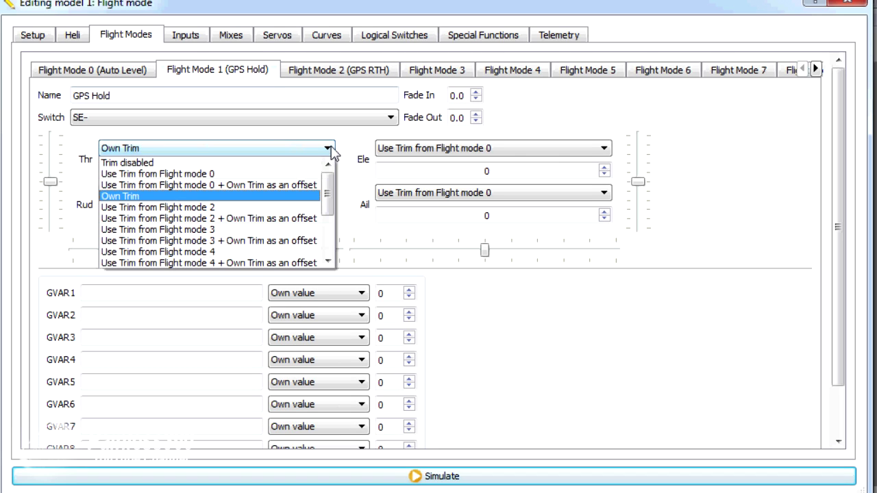
click(273, 174)
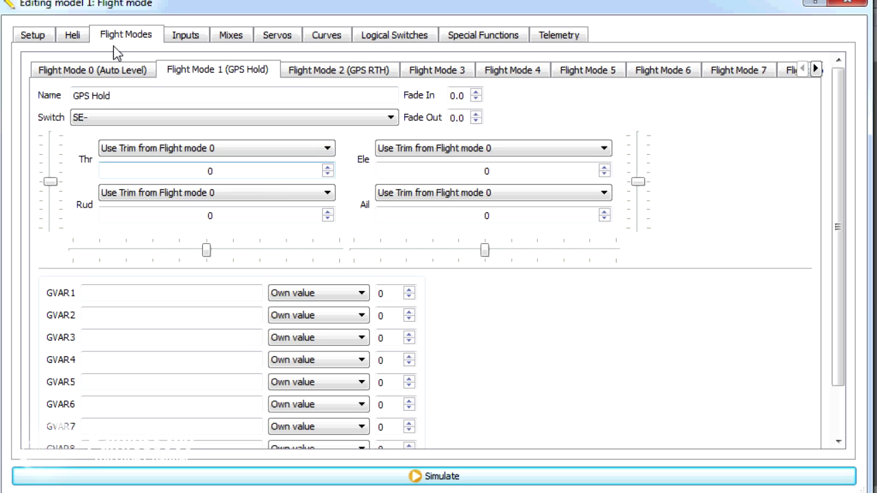
Check the Auto Level trims and examine the throttle trim options available for GPS Hold without changing them.
click(115, 70)
click(167, 72)
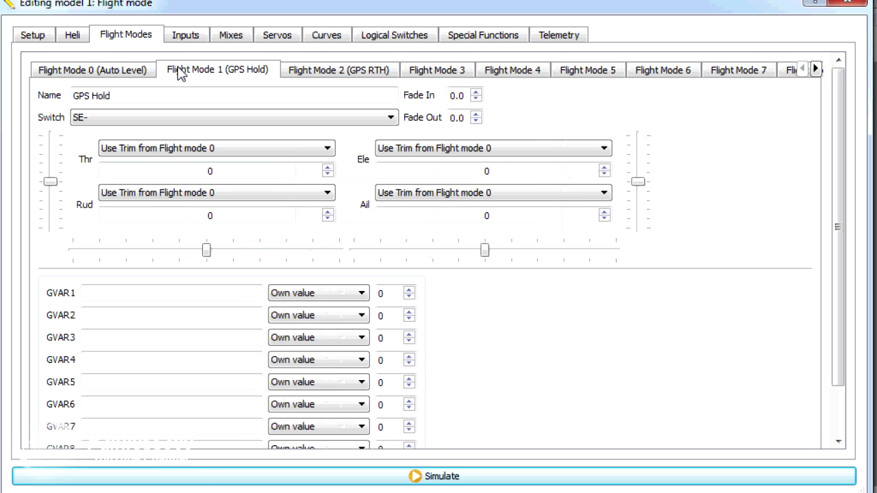
click(329, 149)
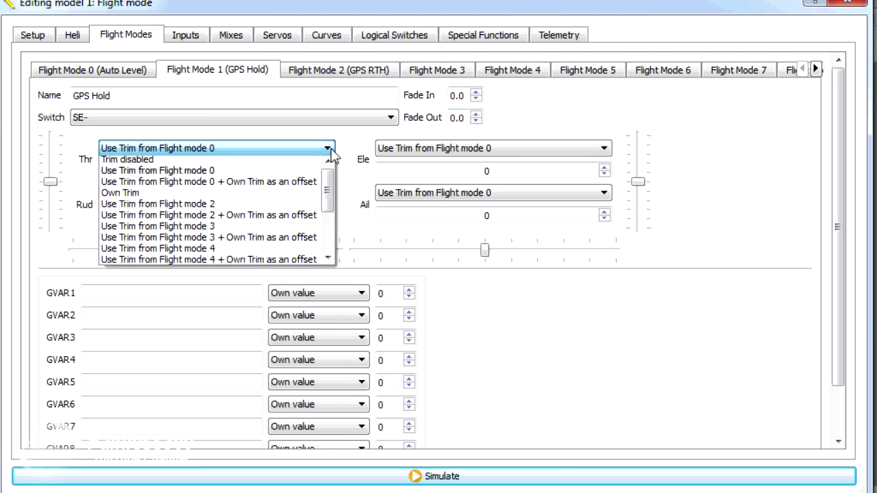
mouse_move(329, 195)
mouse_down()
mouse_move(328, 209)
mouse_move(328, 195)
mouse_up()
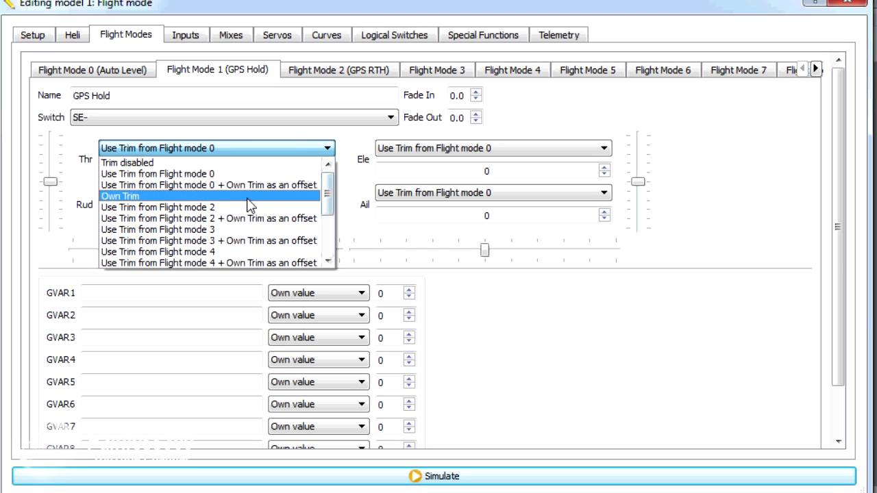
click(345, 145)
Shift the GPS Hold aileron trim to a negative value and reset it to 0.
mouse_move(490, 257)
mouse_down()
mouse_move(498, 259)
mouse_move(421, 247)
mouse_move(475, 253)
mouse_up()
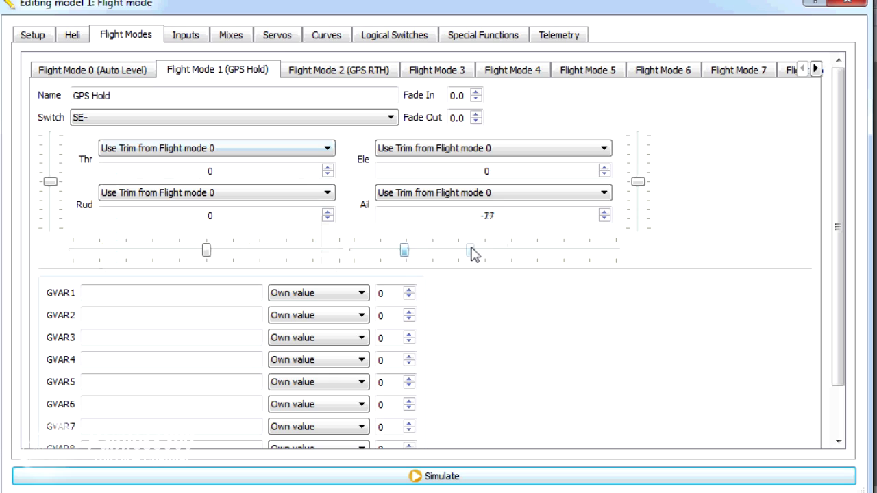
click(509, 215)
double_click(510, 215)
text(0)
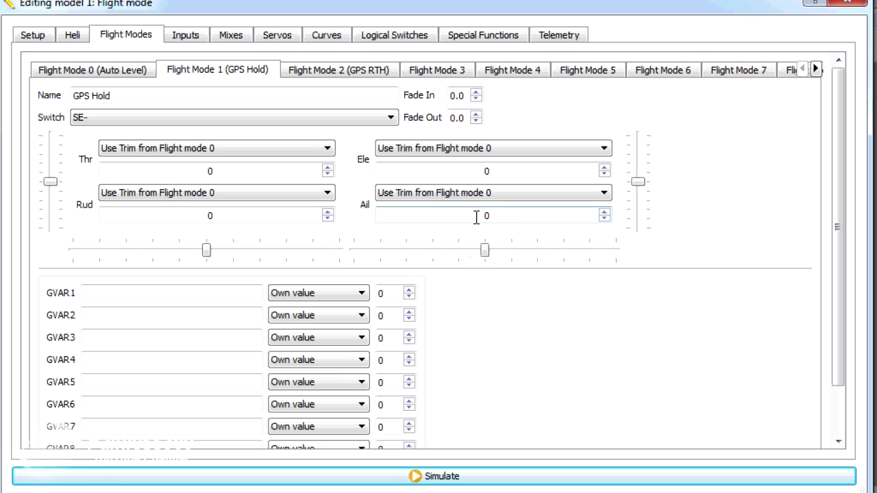
click(702, 224)
Compare the trim settings of the GPS RTH, Auto Level and GPS Hold flight modes.
click(289, 75)
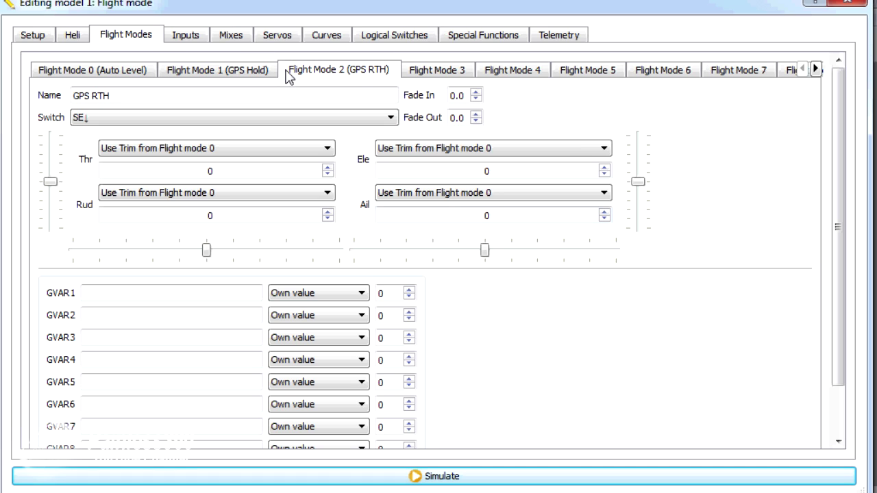
click(136, 75)
click(223, 77)
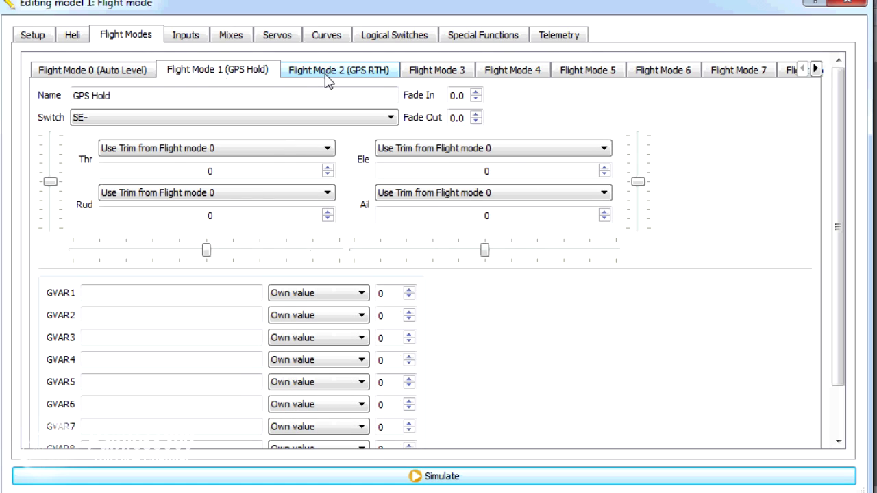
click(329, 80)
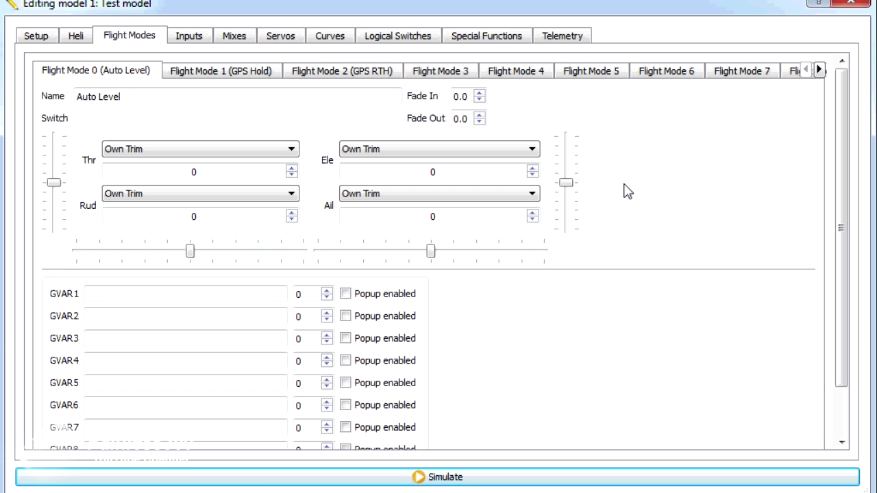
Try global variables for the weight, offset and curve of the CH2 elevator mix, and switch all three back to fixed values.
click(244, 42)
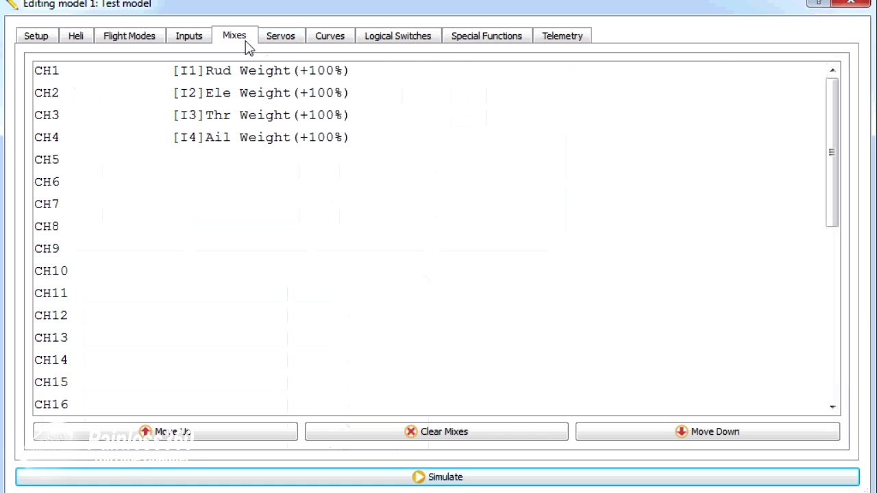
double_click(250, 99)
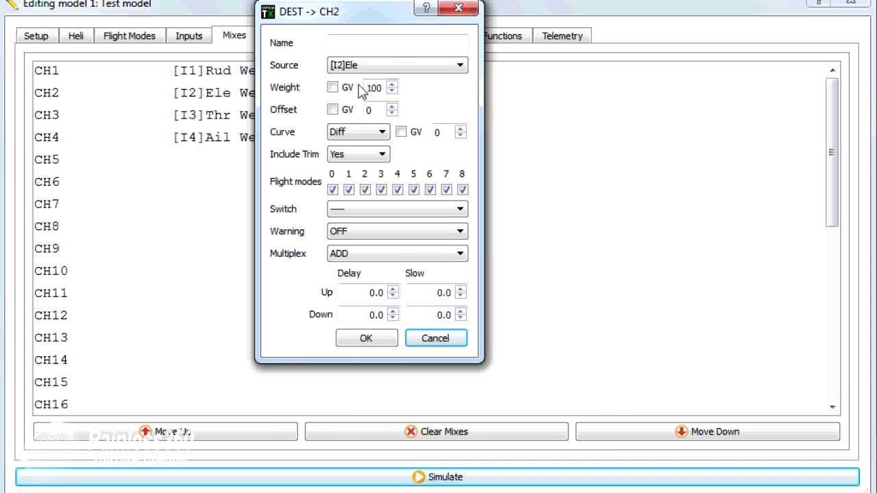
click(332, 88)
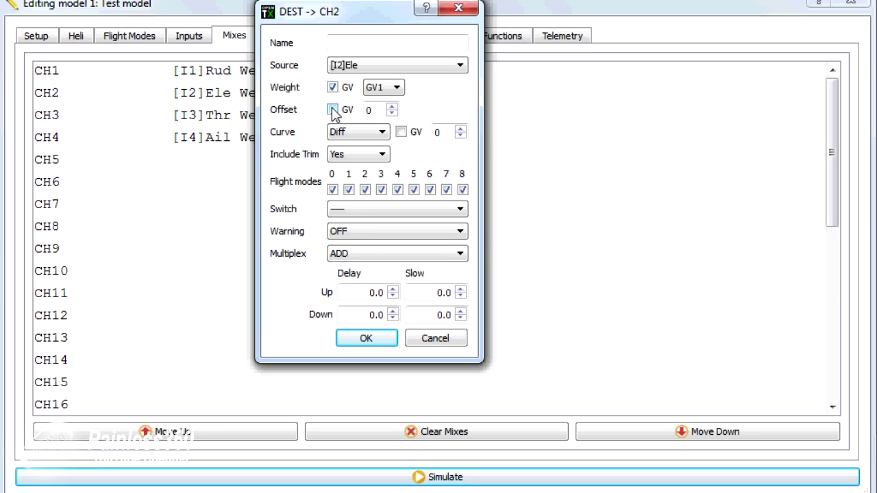
click(332, 109)
click(401, 133)
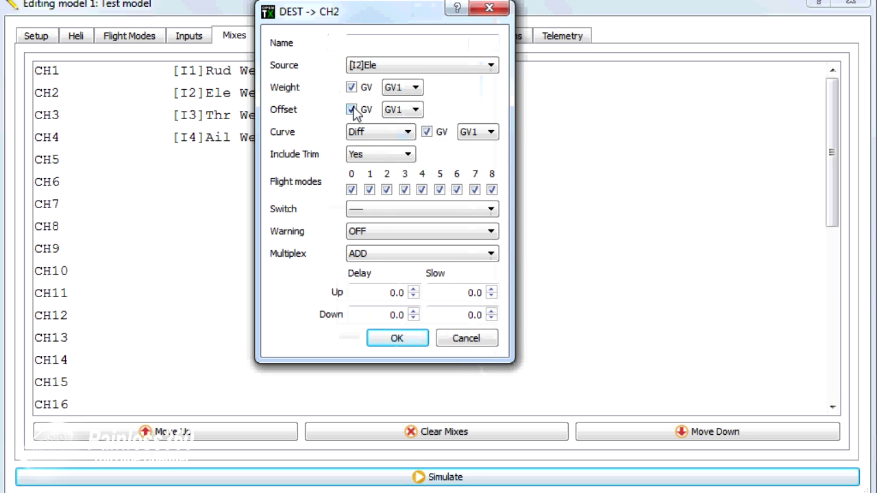
click(351, 110)
click(351, 88)
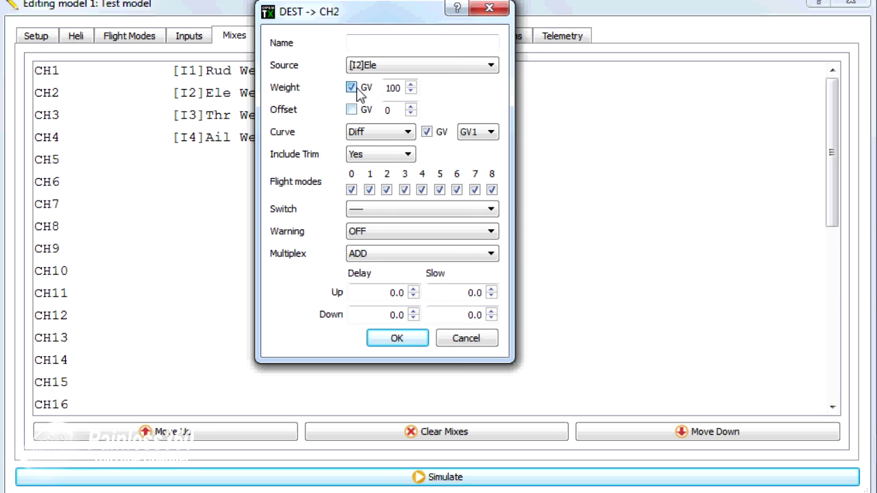
click(427, 131)
Lower the CH2 elevator mix weight to 96 and raise it back to 100.
click(412, 92)
click(413, 92)
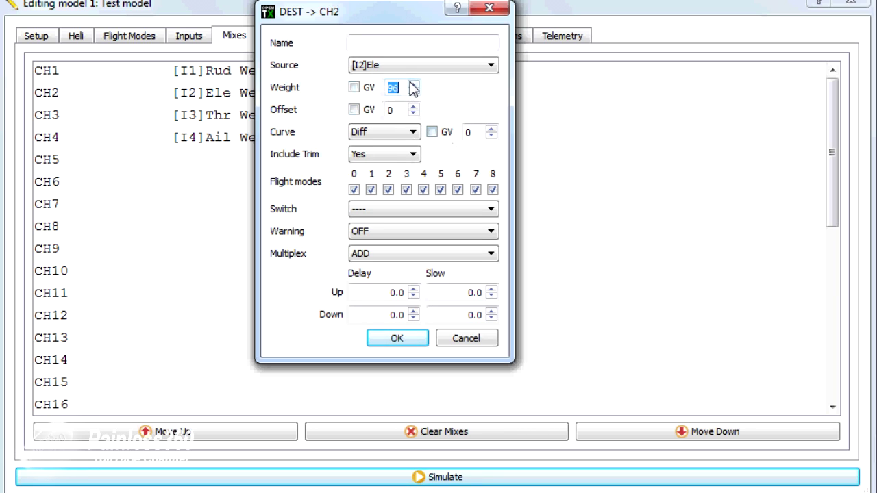
click(413, 88)
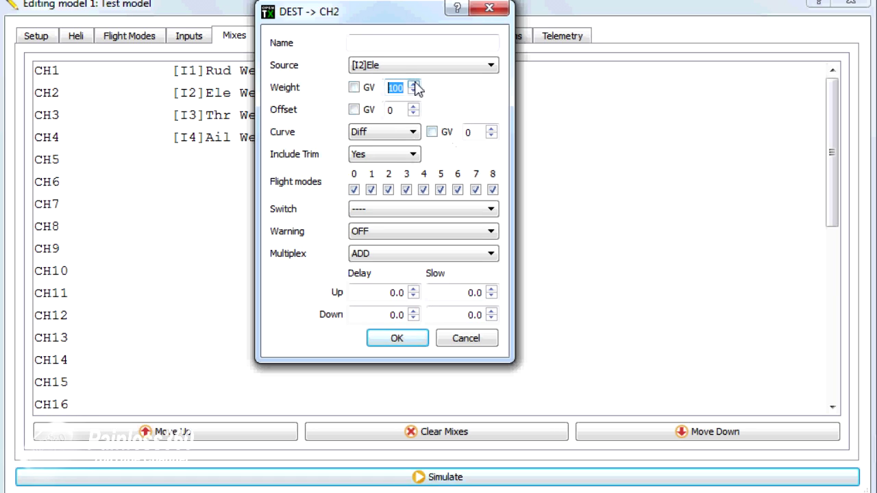
Look through the global variables offered for the CH2 mix weight, restore the fixed weight and cancel the mix edit.
click(354, 87)
click(418, 88)
click(419, 199)
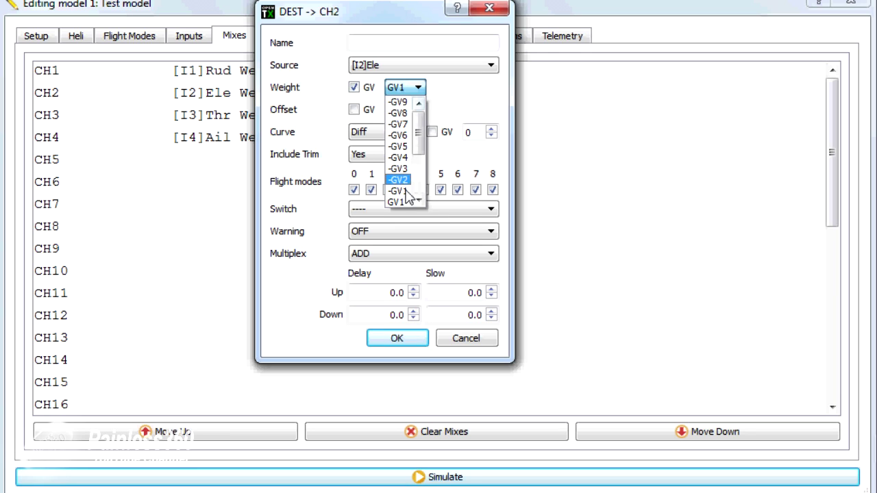
click(418, 199)
click(418, 199)
click(419, 200)
click(419, 199)
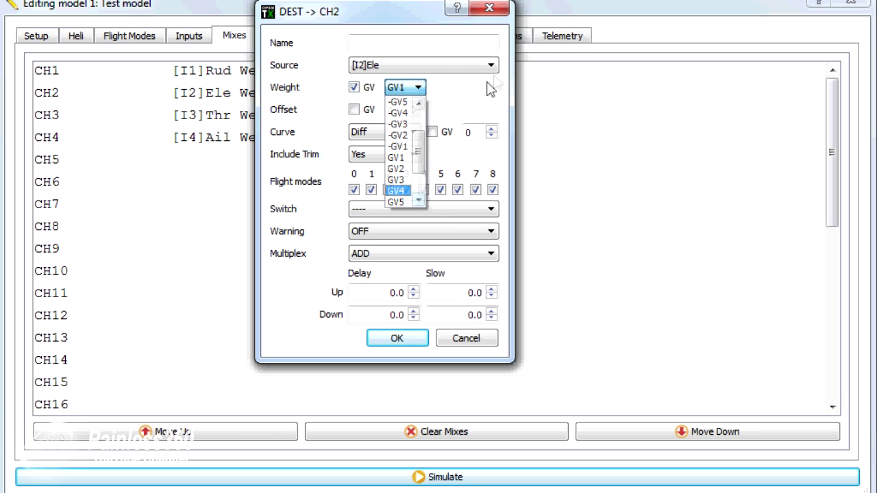
click(487, 86)
click(354, 88)
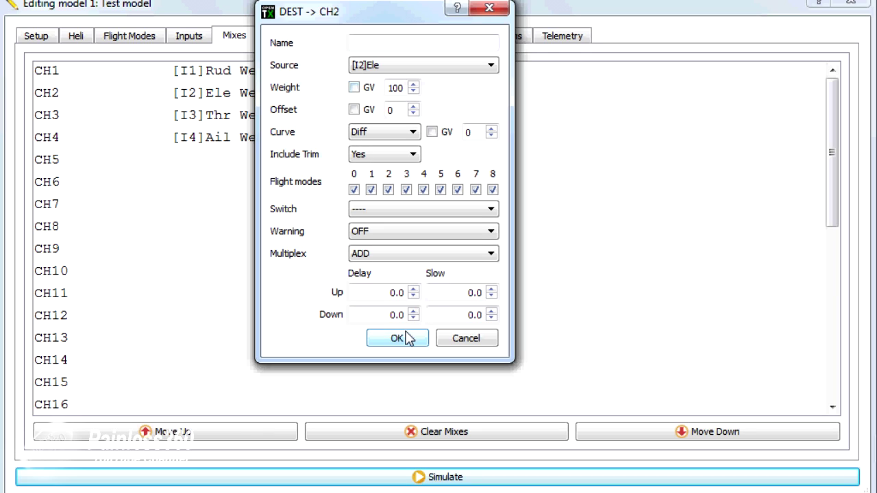
click(472, 336)
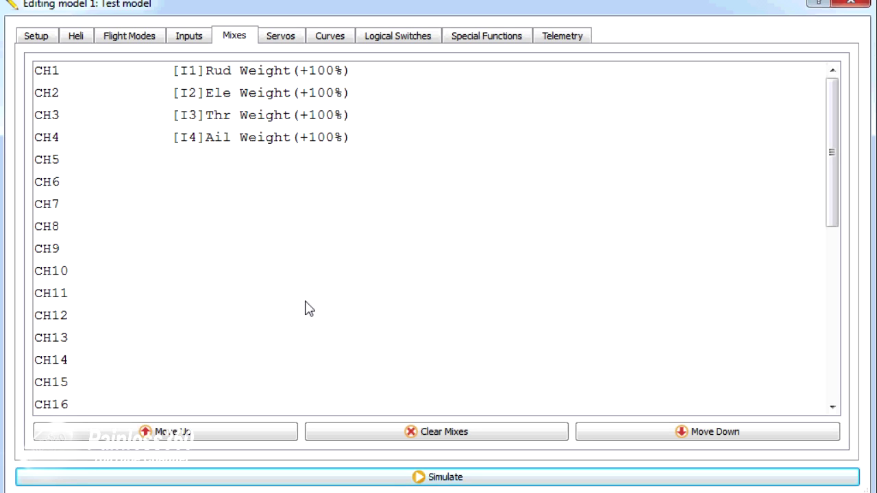
Try a fixed weight of 70 for the CH2 elevator mix and cancel the edit.
double_click(294, 95)
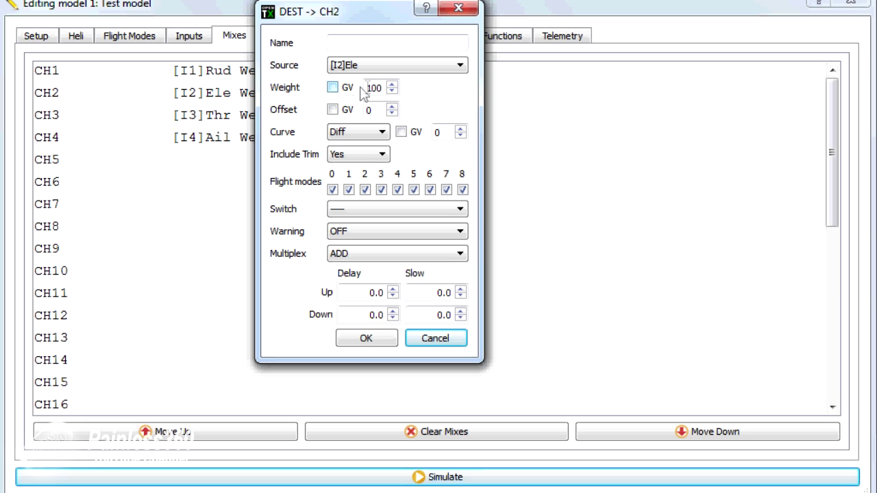
double_click(373, 88)
text(70)
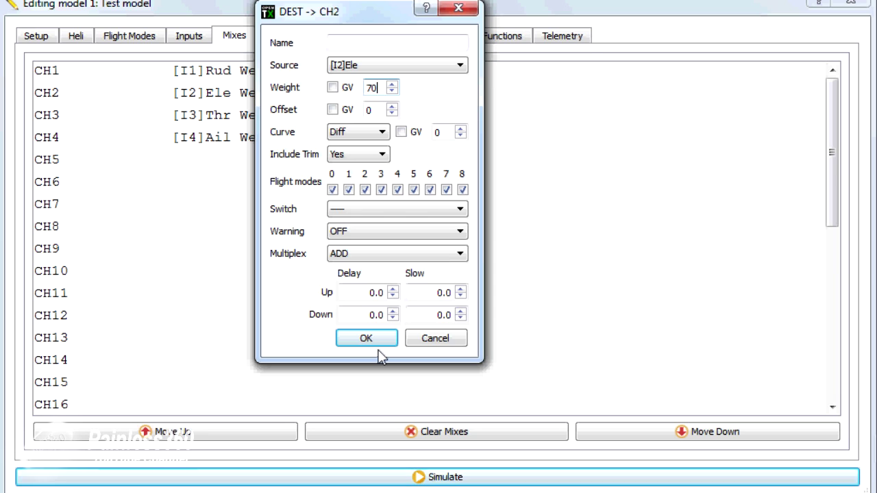
click(431, 339)
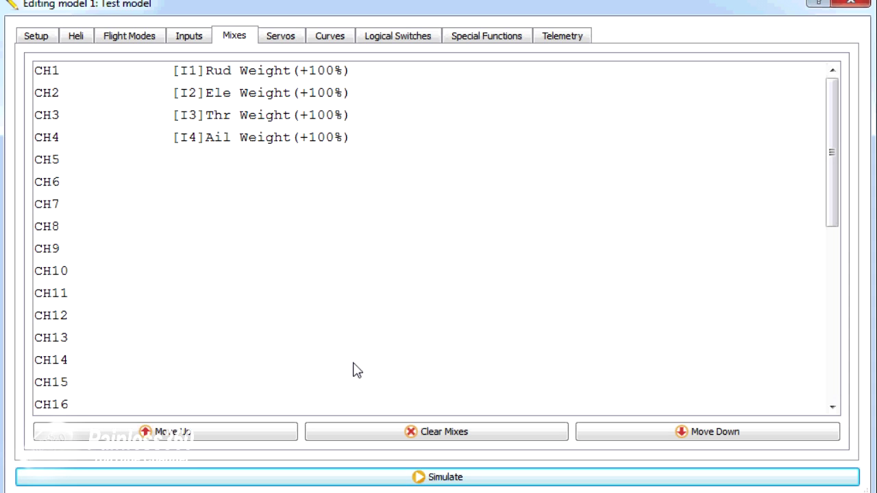
Name GVAR1 "Rate" in the flight mode settings and set its value to 100 for Flight Mode 0 (Auto Level).
click(152, 39)
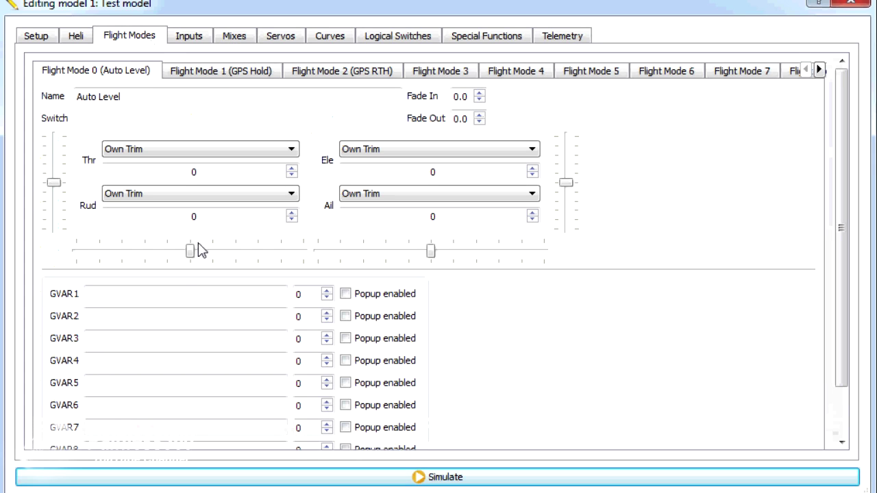
click(182, 296)
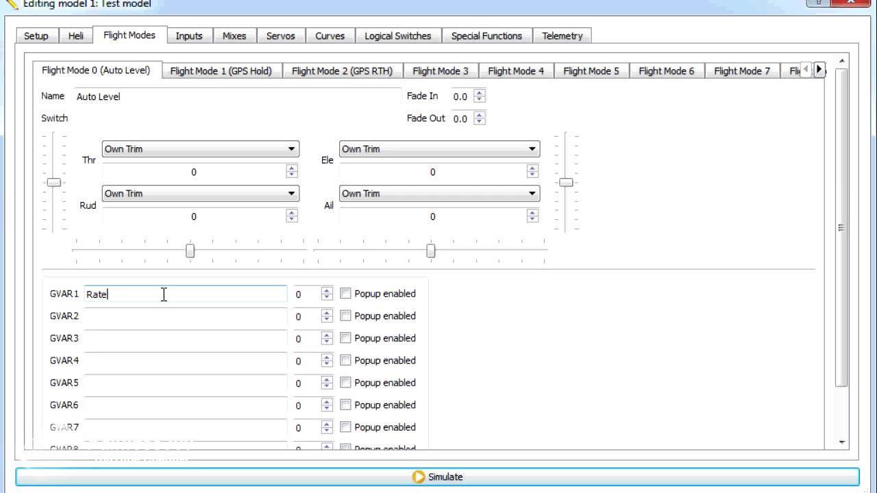
click(309, 294)
text(100)
Set the GVAR1 Rate to an own value of 80 for Flight Mode 1 (GPS Hold).
click(225, 74)
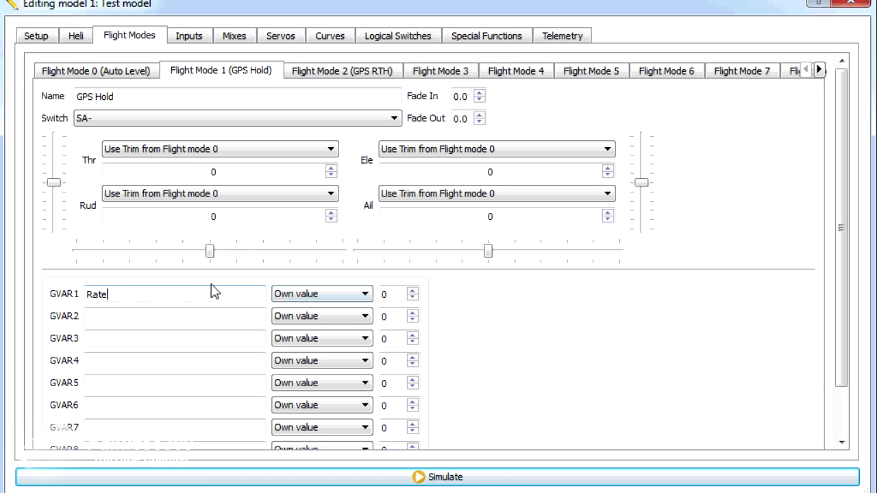
key(Tab)
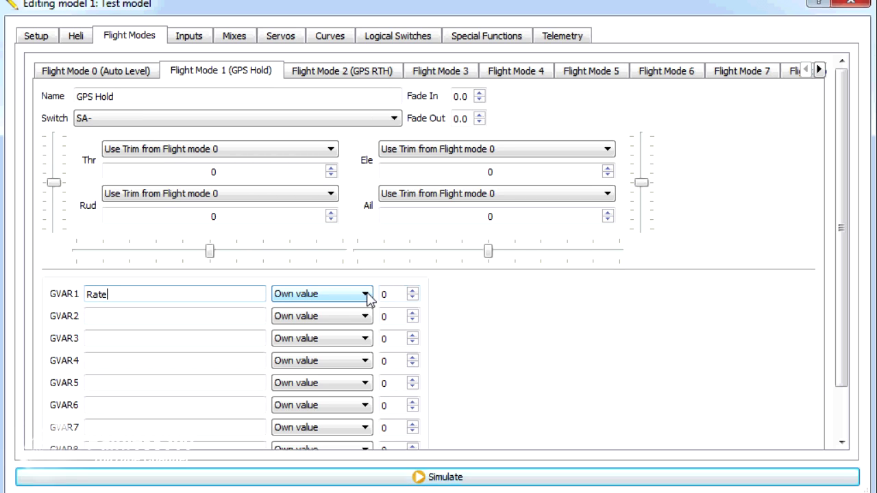
double_click(386, 295)
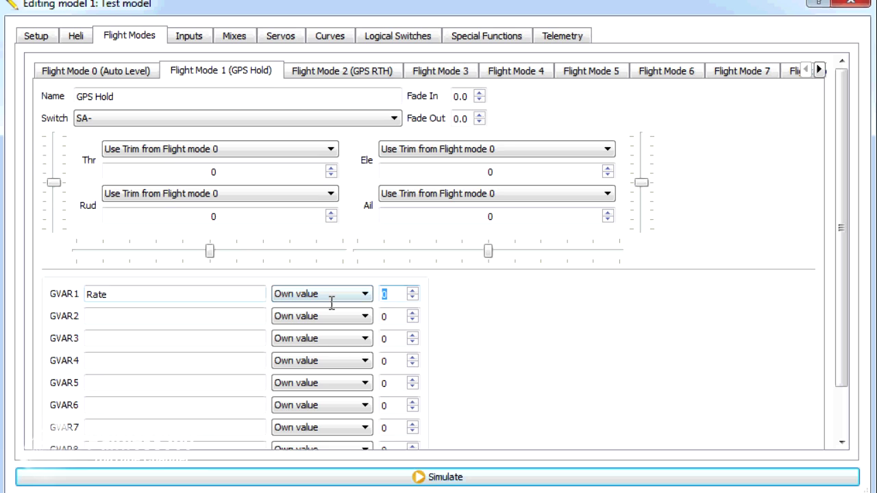
text(80)
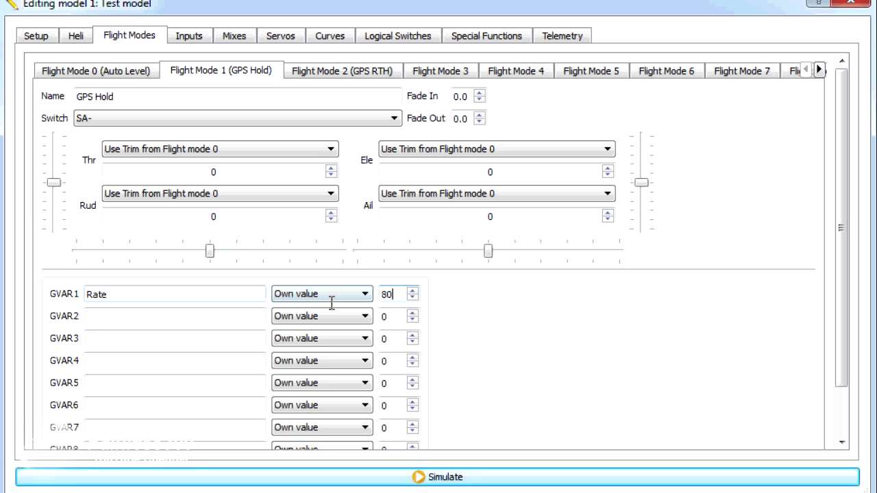
Set the GVAR1 Rate to an own value of 20 for Flight Mode 2 (GPS RTH).
click(349, 74)
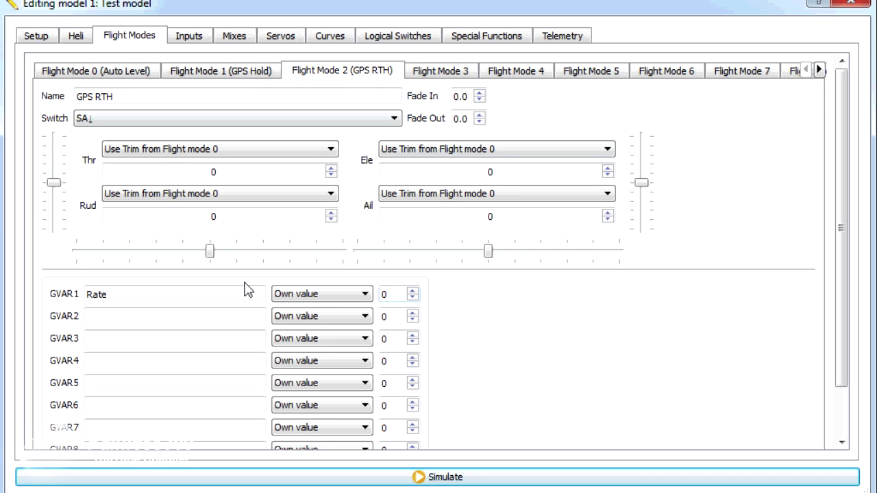
click(215, 288)
drag(396, 294, 322, 295)
Check the GVAR1 Rate value in Flight Modes 0, 1 and 2.
click(130, 72)
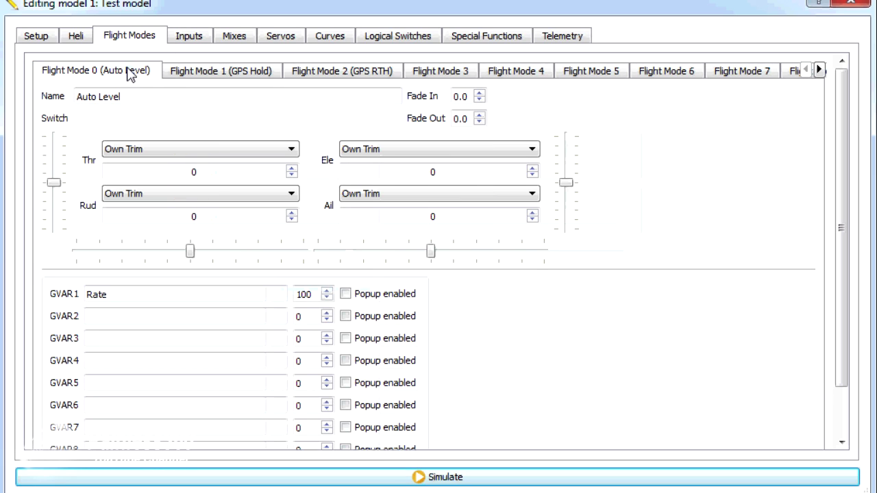
click(221, 74)
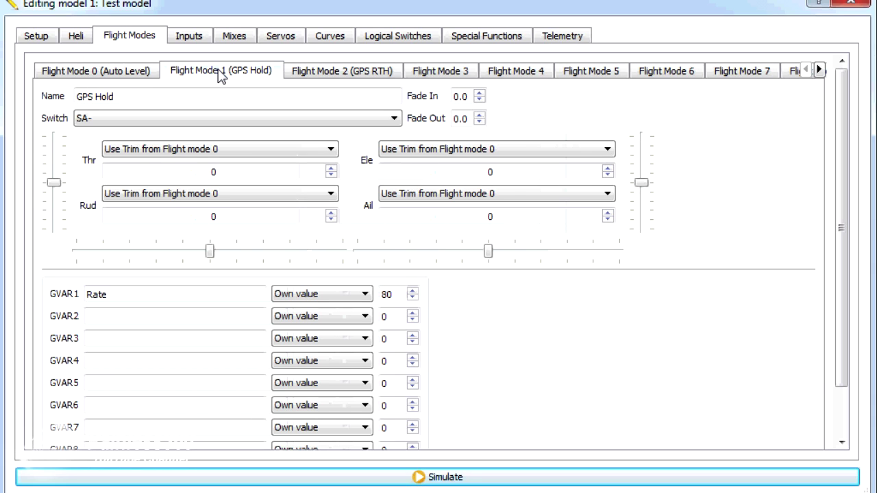
click(325, 74)
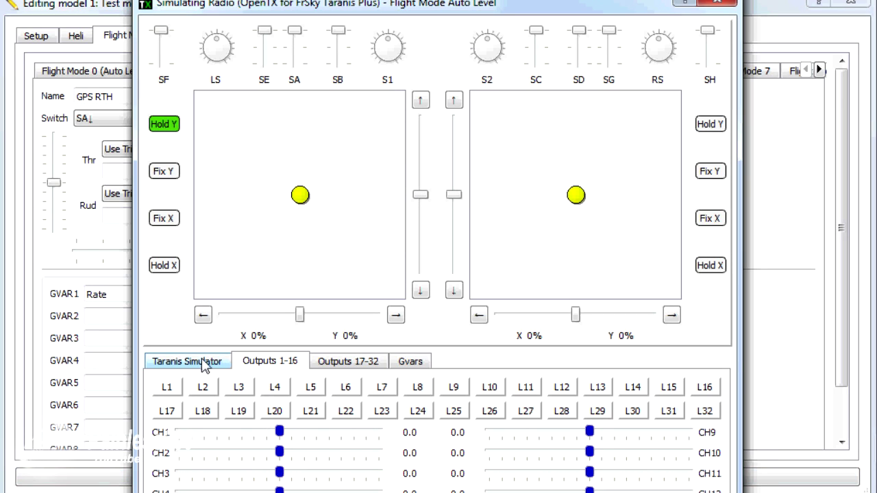
Show the global variables in the radio simulator, cycle switch SA through its three positions to check GV1 per flight mode, and close the simulator.
click(413, 362)
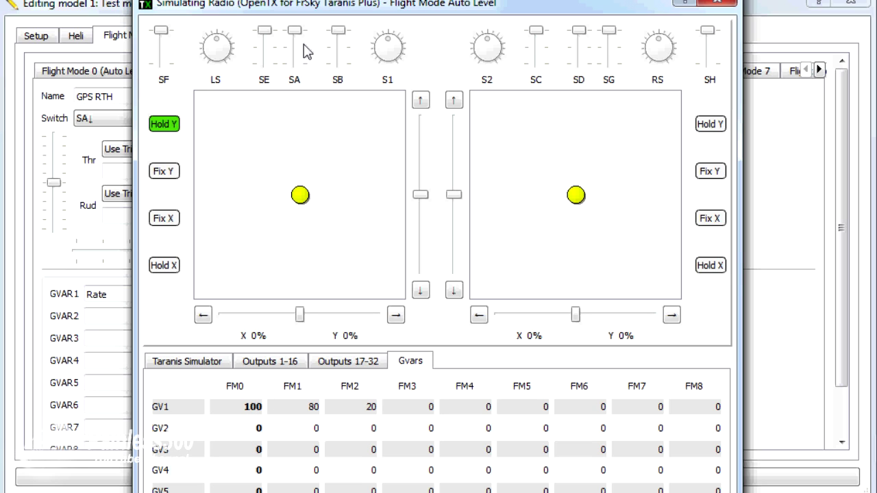
click(268, 55)
click(267, 35)
click(300, 55)
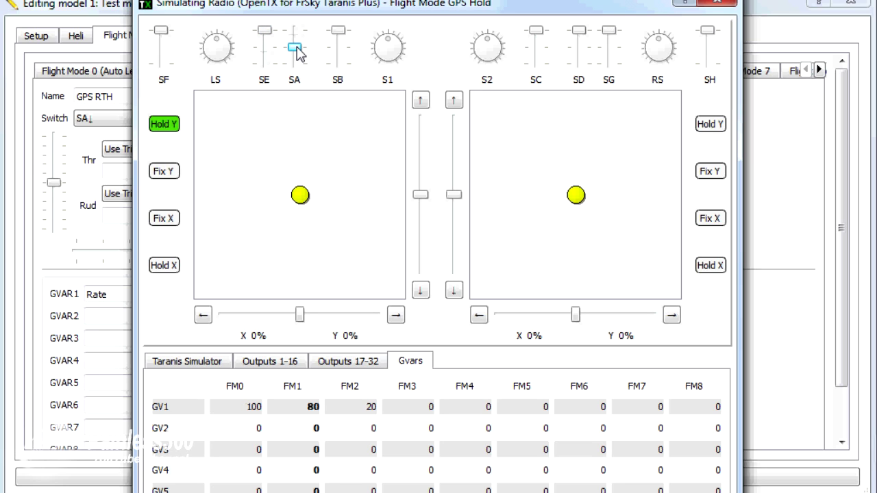
click(295, 64)
click(296, 42)
click(295, 35)
click(295, 57)
click(295, 65)
click(294, 44)
click(295, 37)
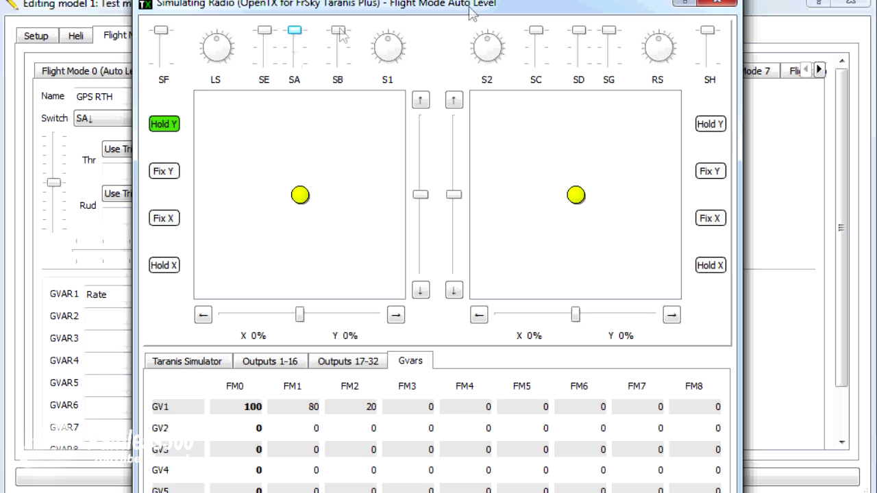
click(298, 49)
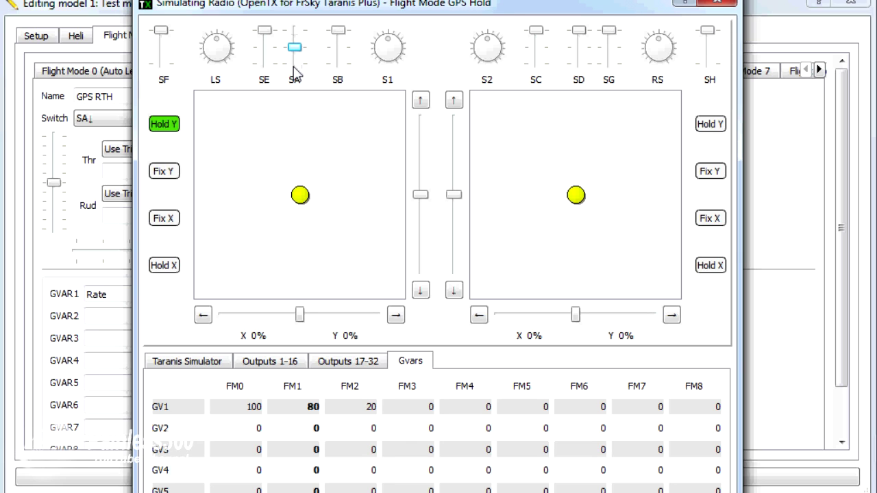
click(294, 64)
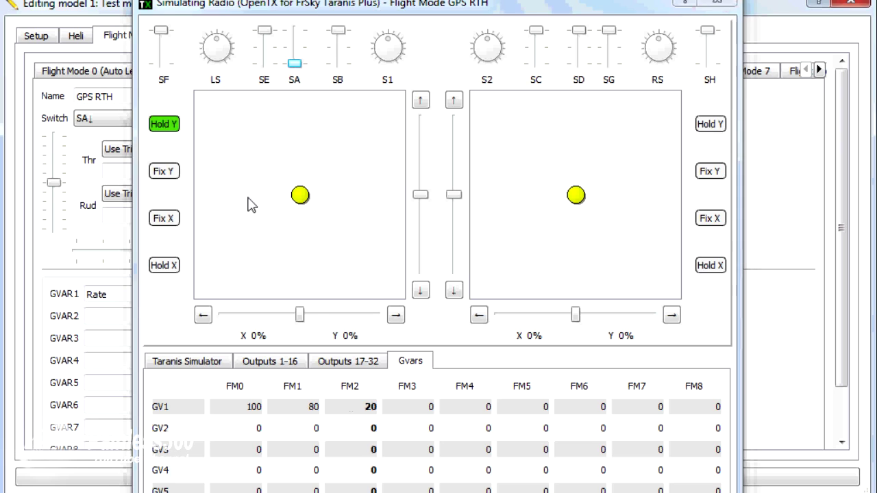
key(Escape)
Set the weight of the CH2 elevator mix to global variable GV1.
click(242, 41)
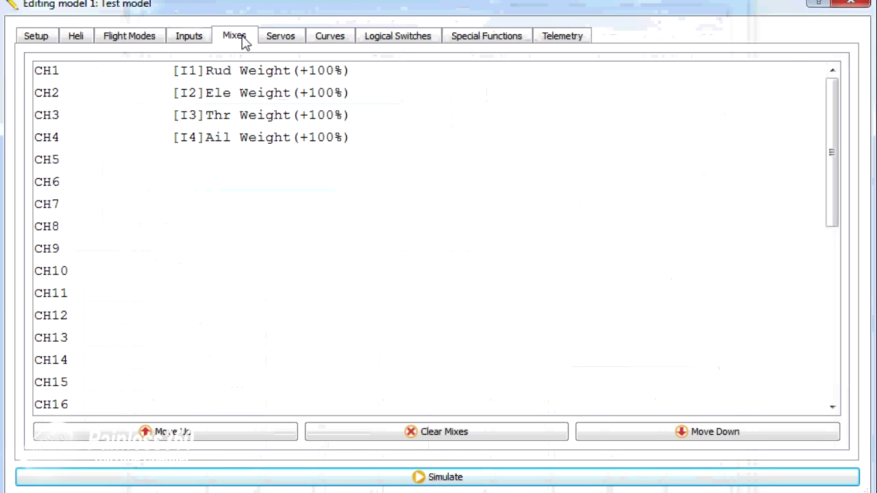
click(283, 99)
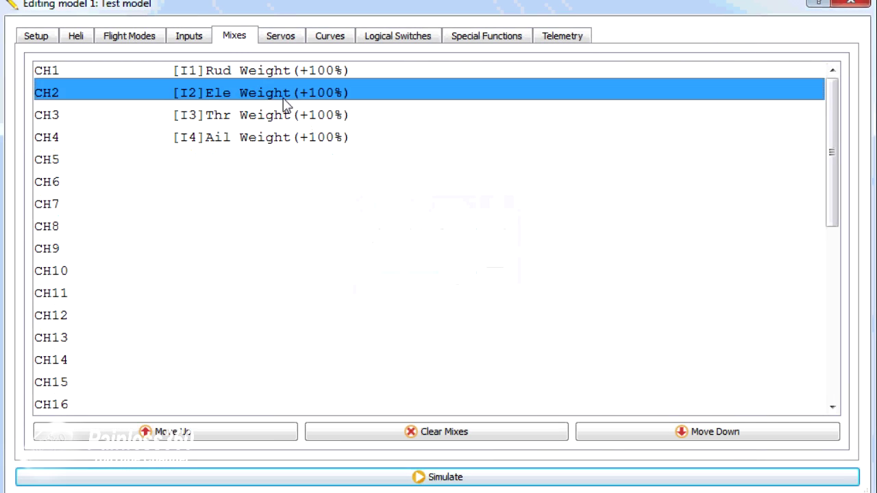
double_click(286, 104)
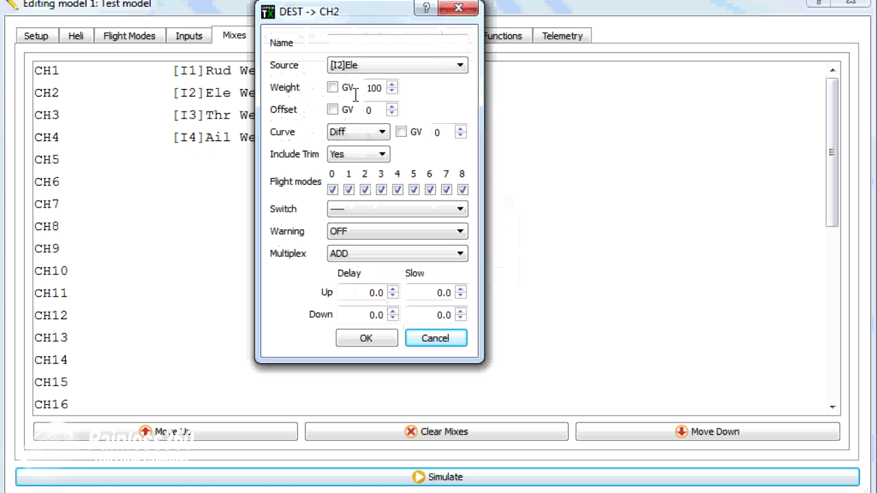
click(332, 87)
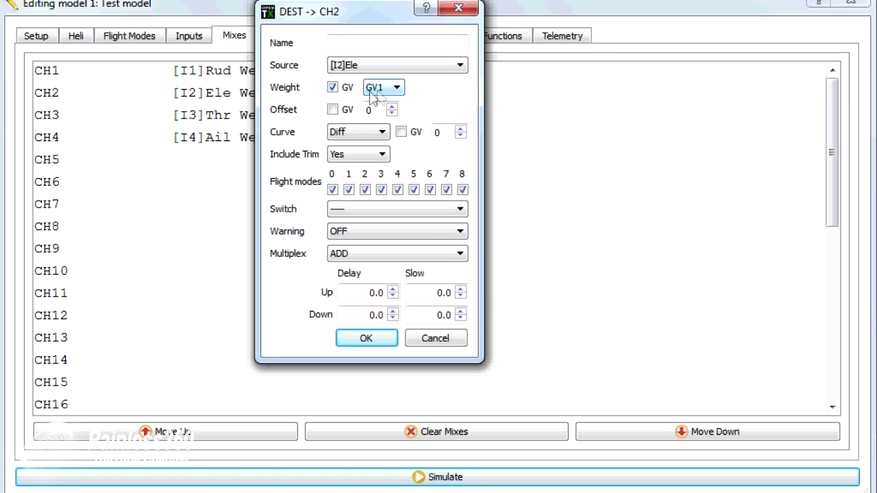
click(370, 341)
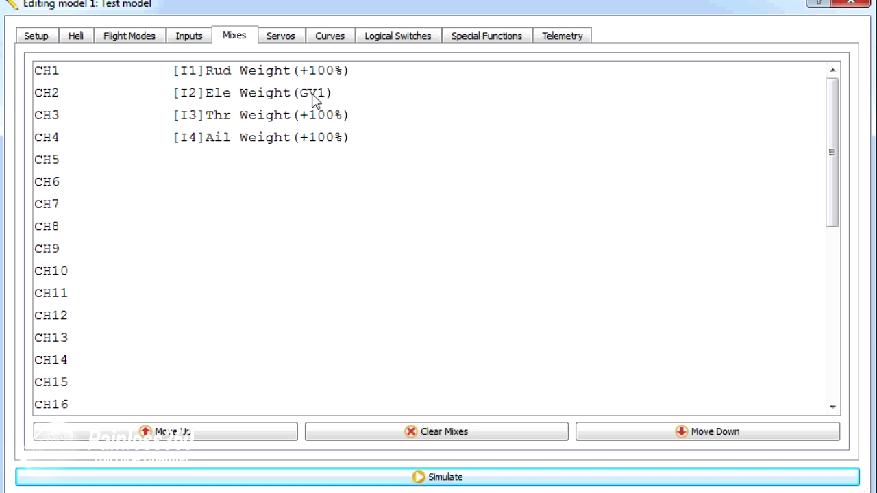
Review the GVAR1 Rate values of Flight Modes 0, 1 and 2 and compare them with the mixes list.
click(142, 36)
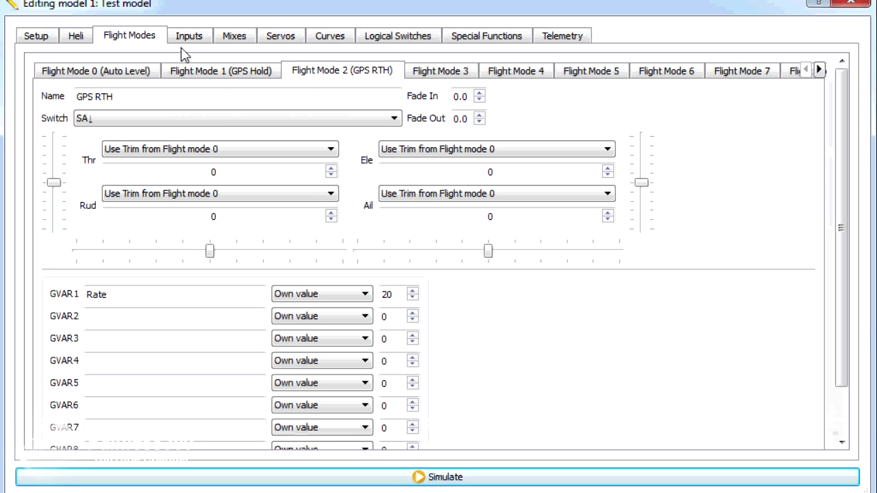
click(117, 74)
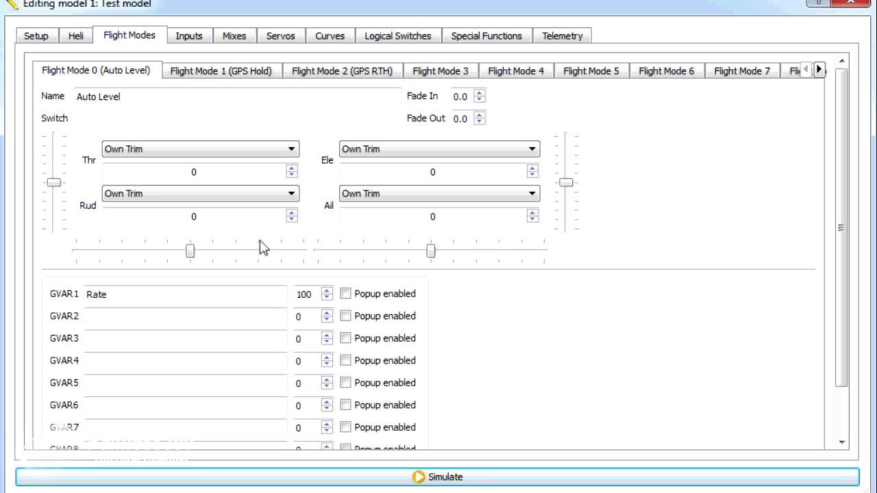
click(310, 294)
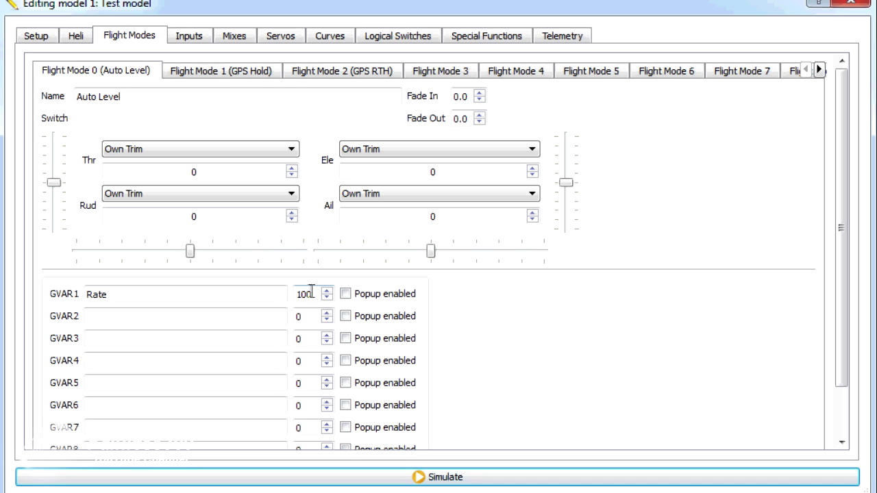
click(220, 74)
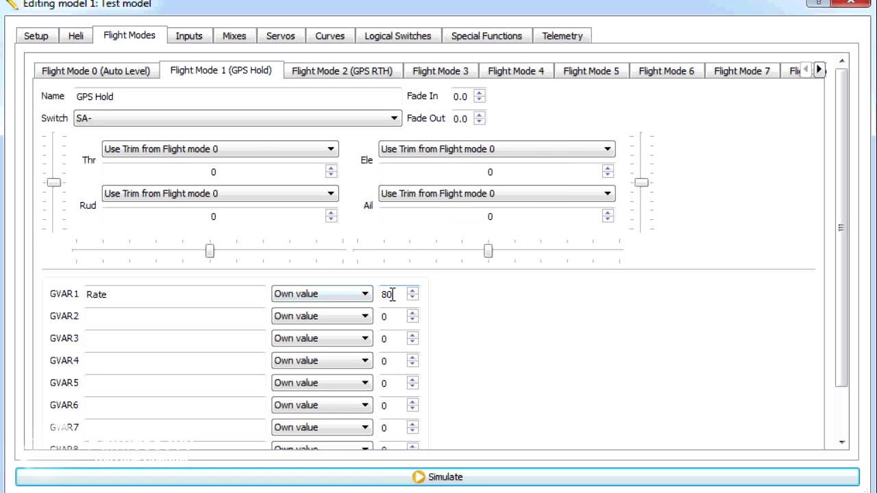
click(327, 72)
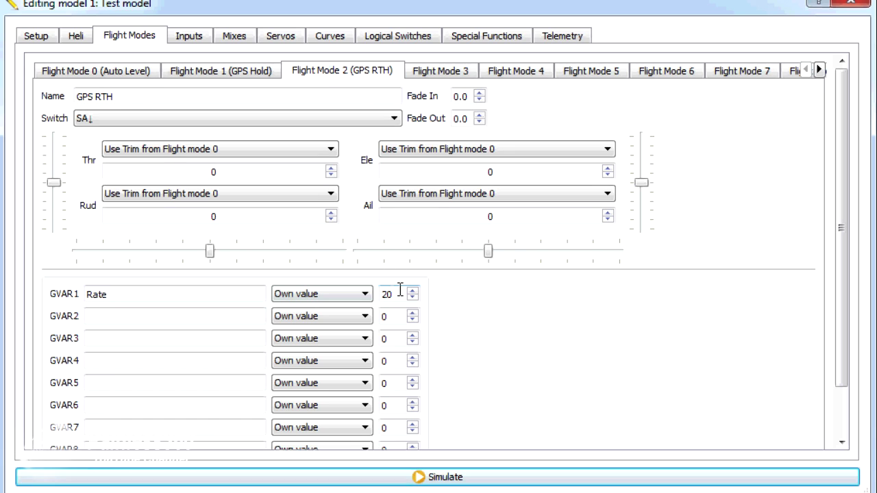
click(233, 34)
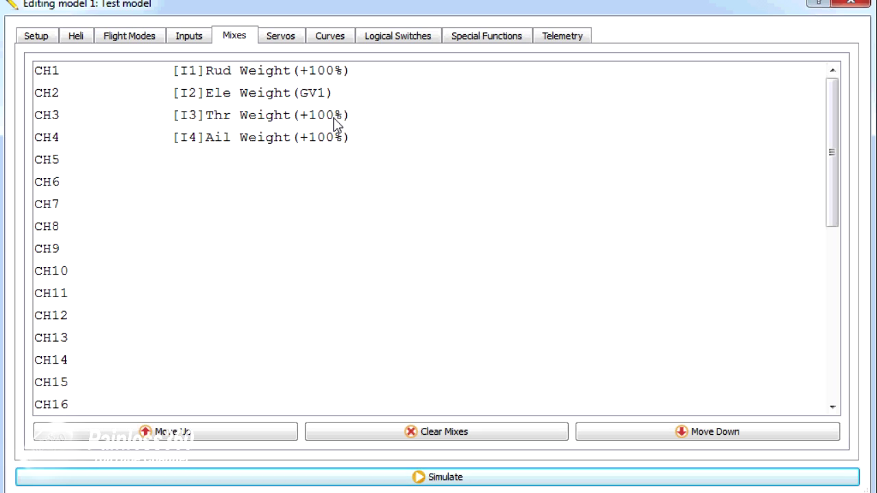
Look over the throttle trim options and the GVAR1 and GVAR2 entries of Flight Mode 2 (GPS RTH).
click(144, 42)
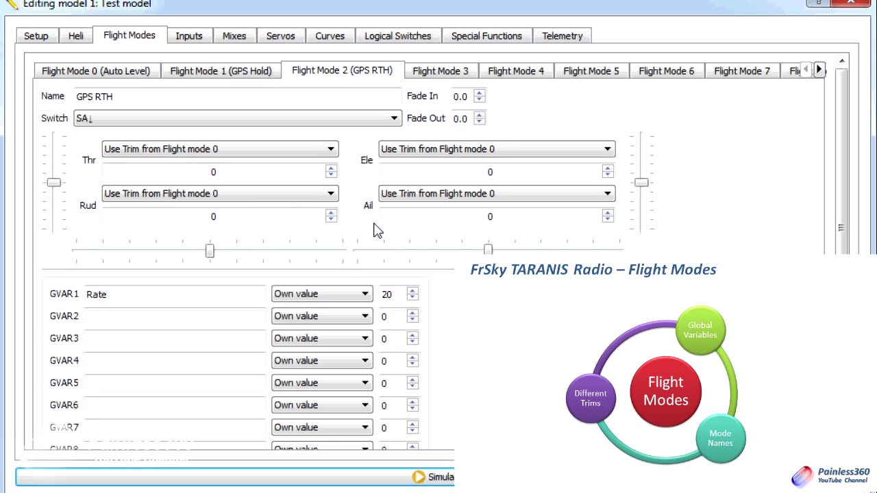
click(331, 151)
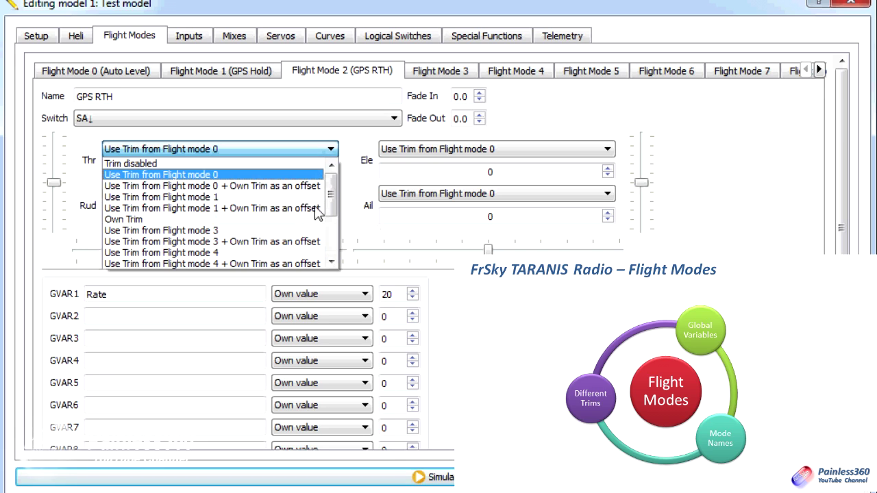
click(359, 184)
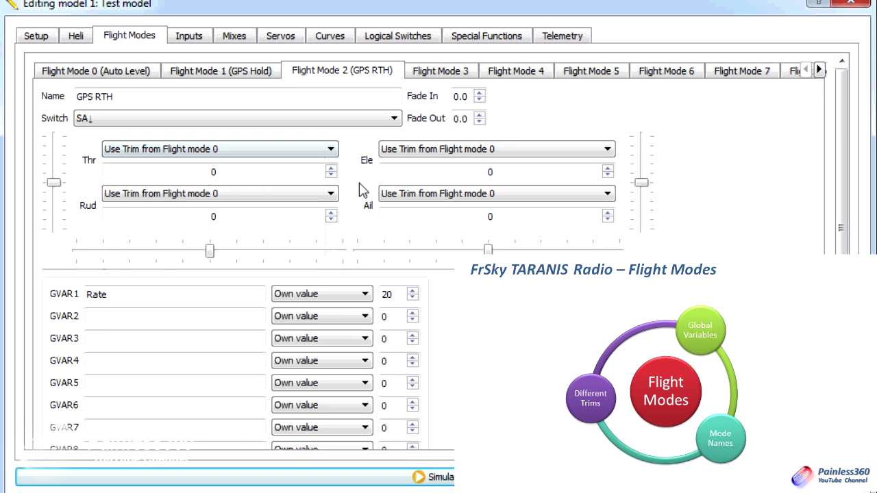
click(175, 299)
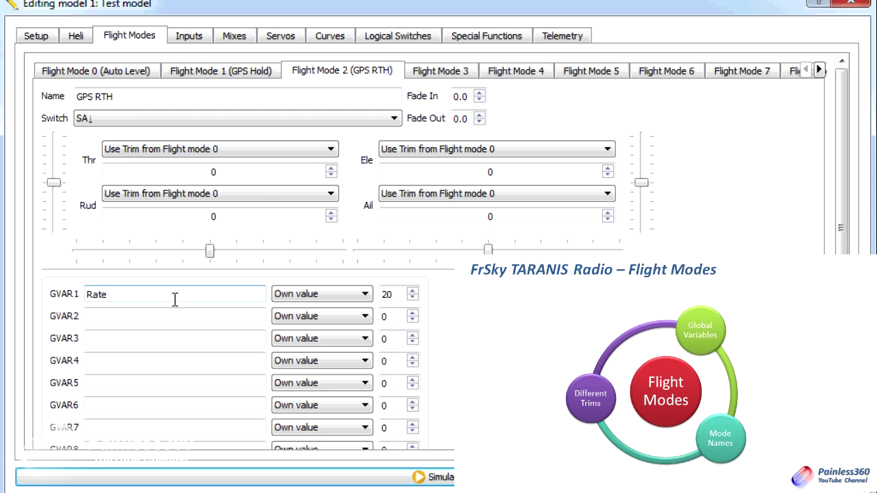
click(172, 319)
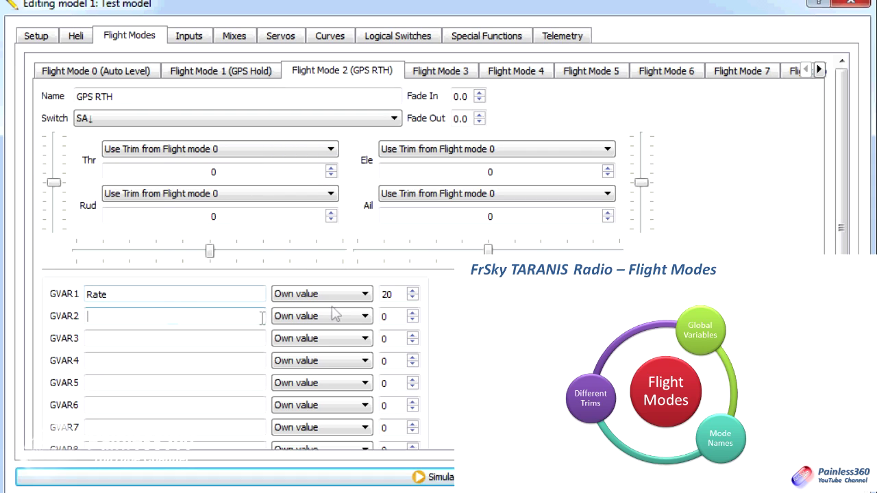
Review the inputs and mixes lists and look at the global variables offered for the CH2 elevator mix weight.
click(208, 35)
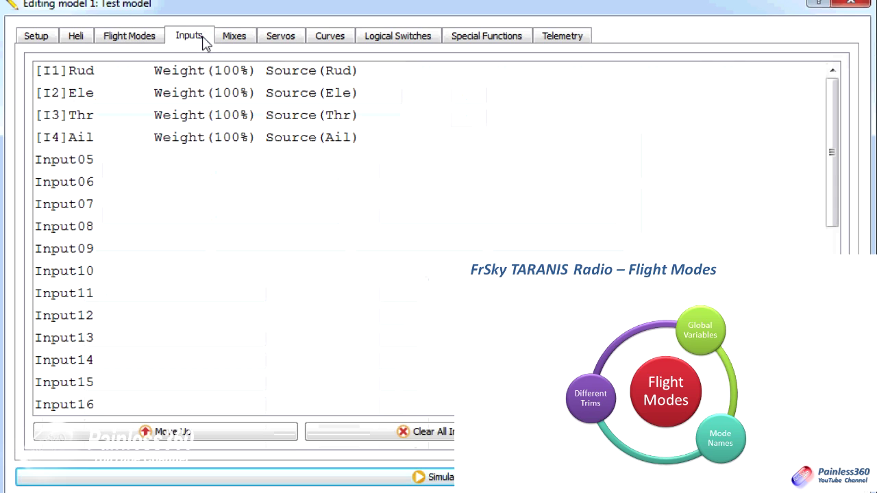
click(237, 38)
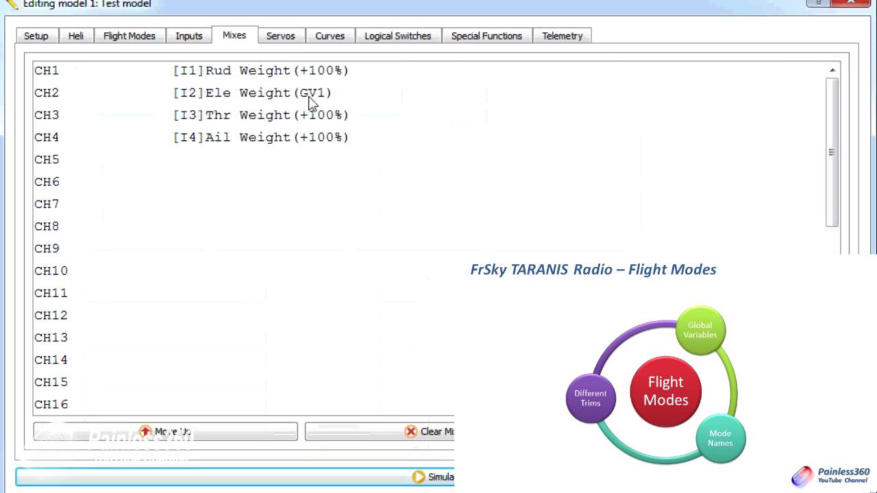
double_click(309, 93)
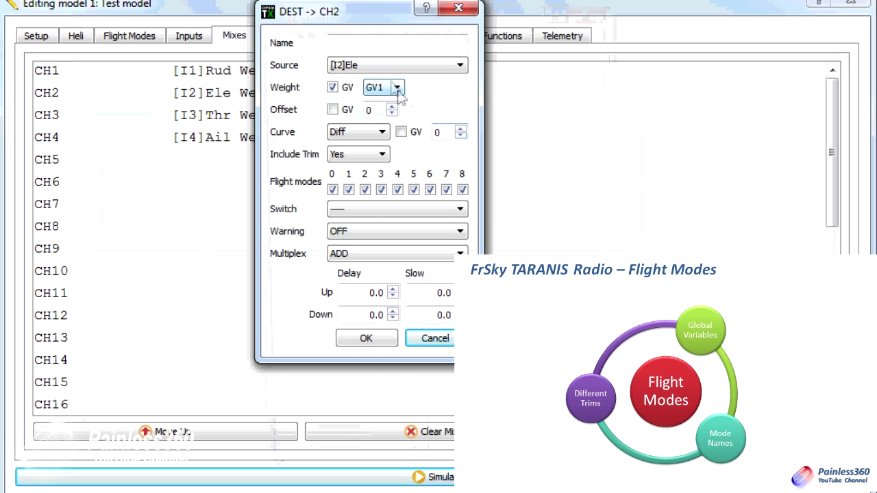
click(396, 88)
click(423, 94)
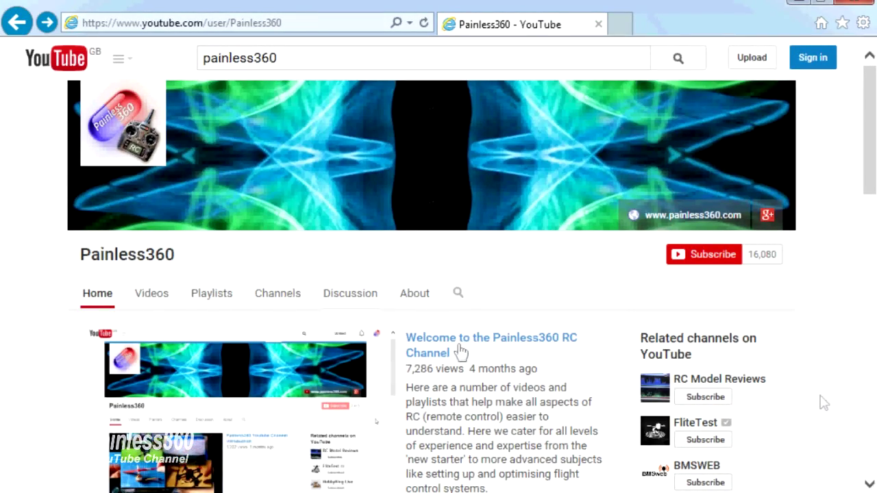
Open the playlists of the Painless360 YouTube channel in the web browser.
click(218, 306)
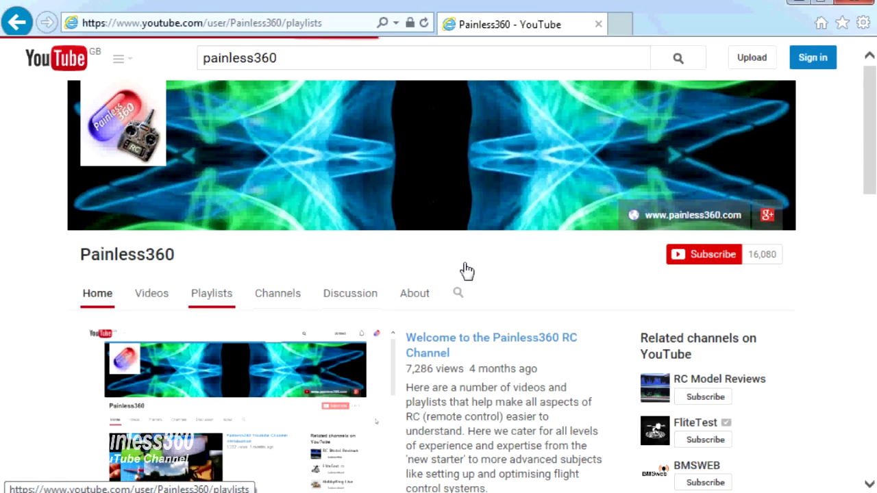